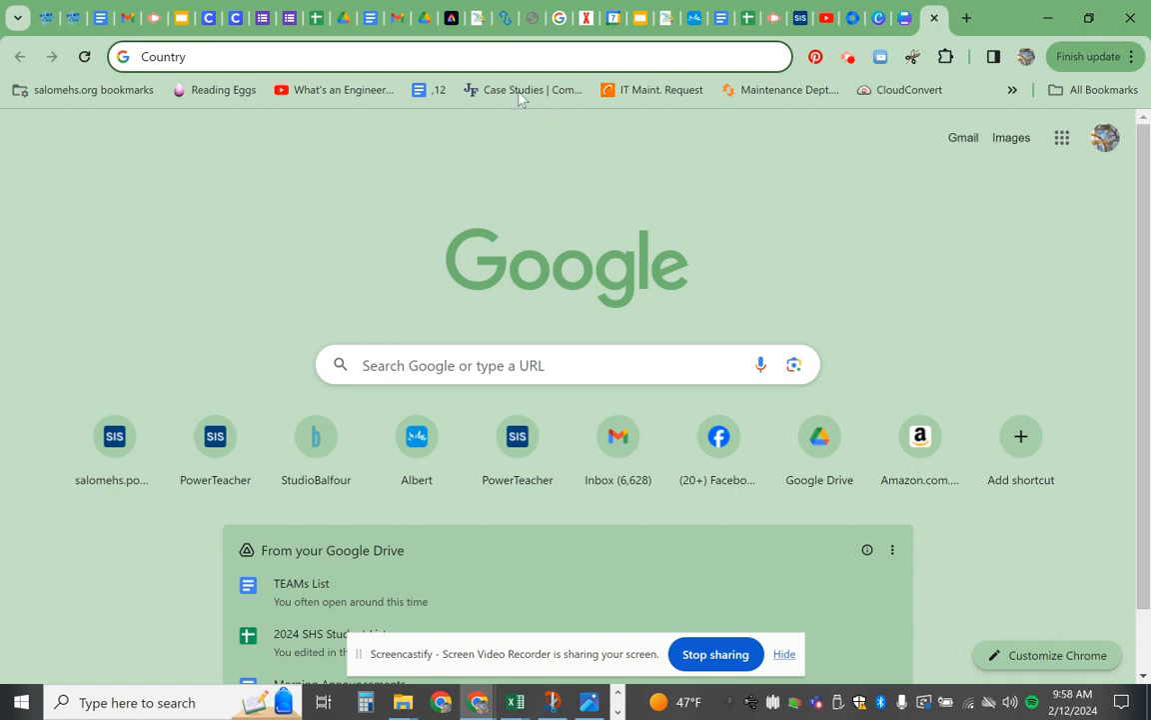
Step: Go to canva.com and create a new Poster (18 × 24 in Portrait) design
key(ctrl+a)
text(canva.)
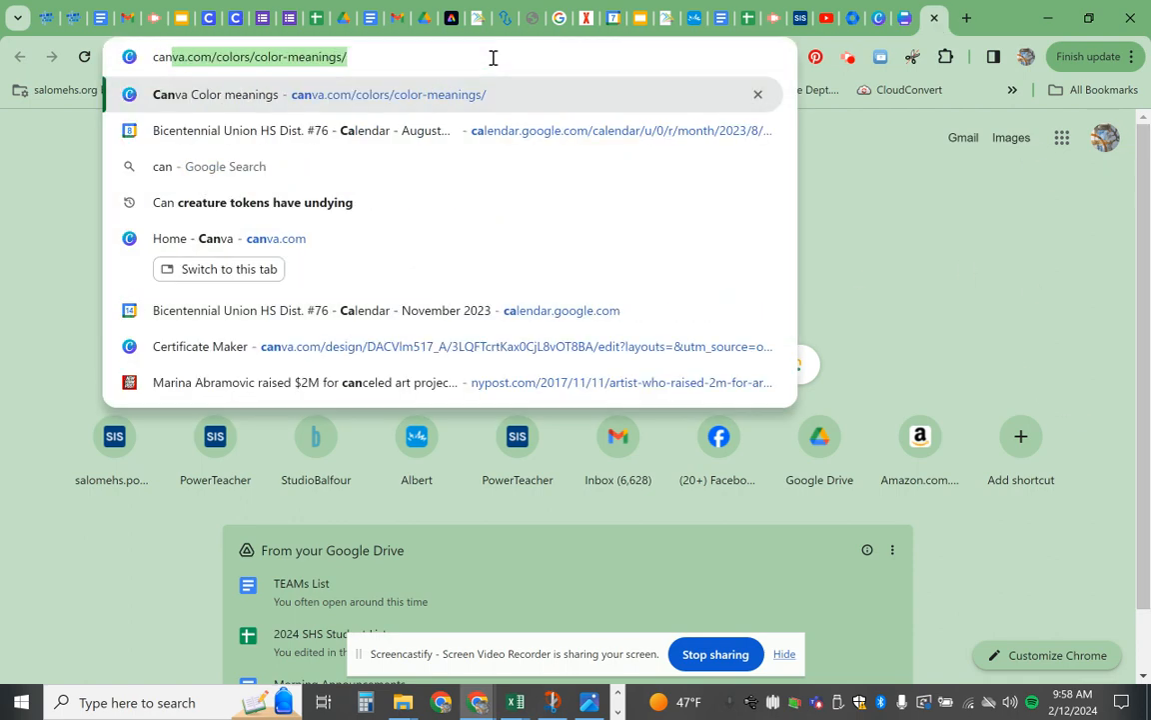
text(com)
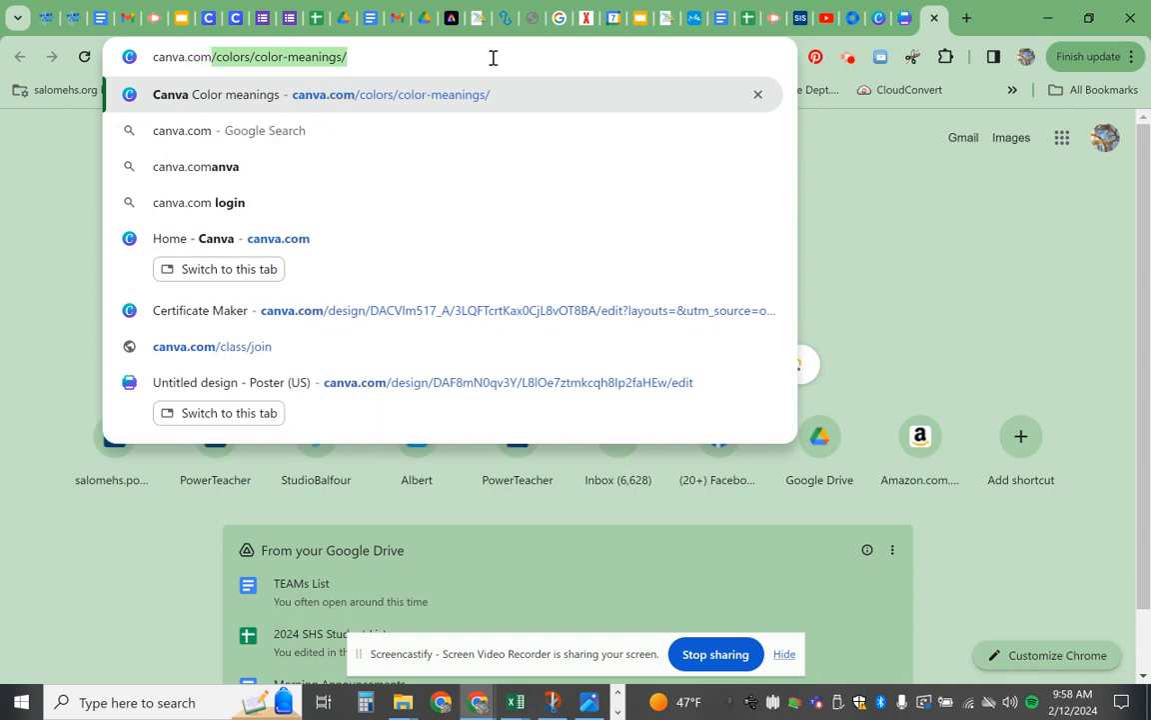
key(BackSpace)
key(Return)
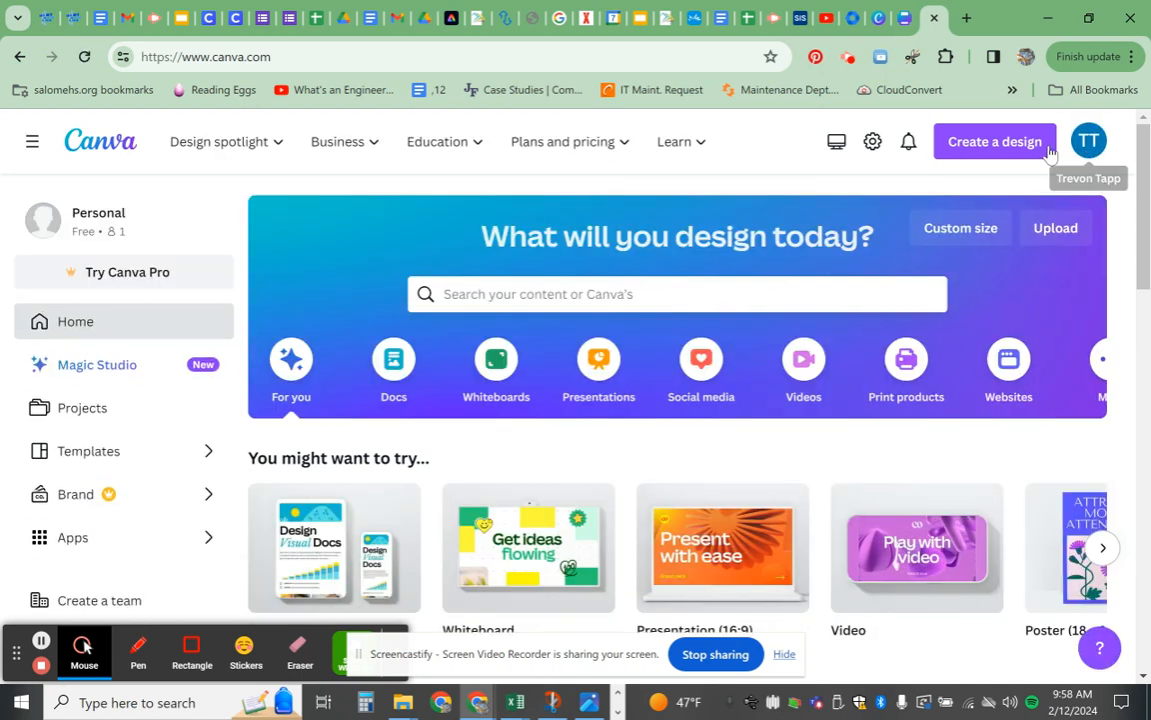
click(994, 145)
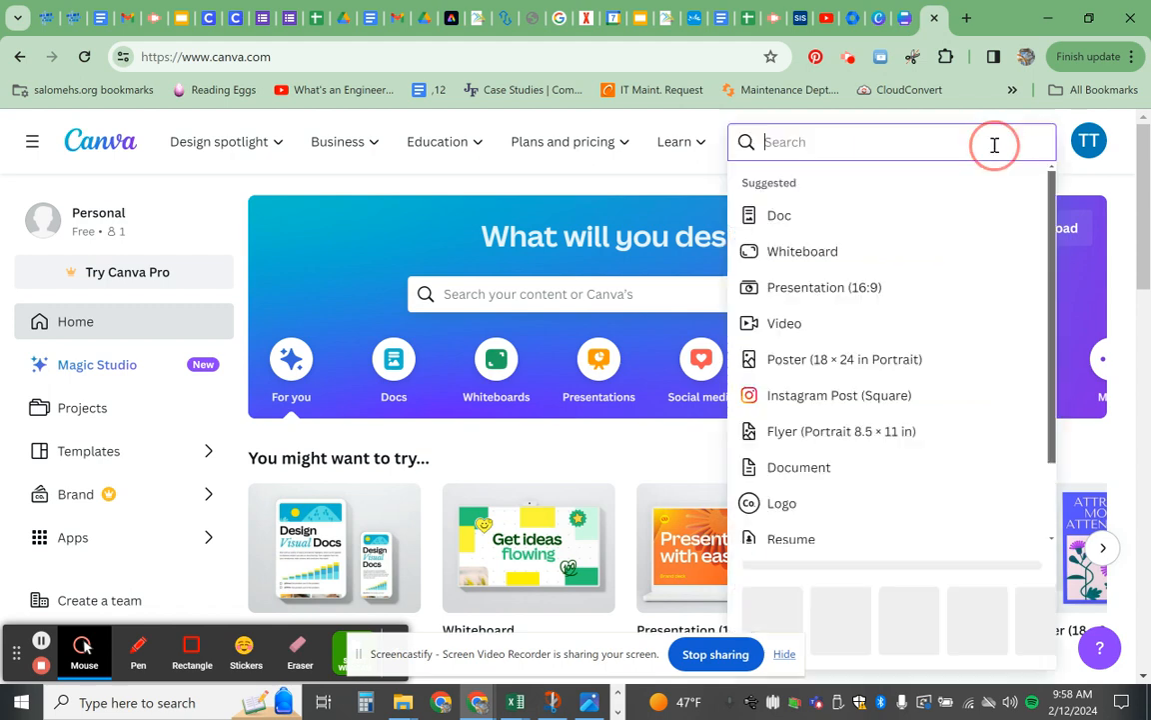
click(818, 359)
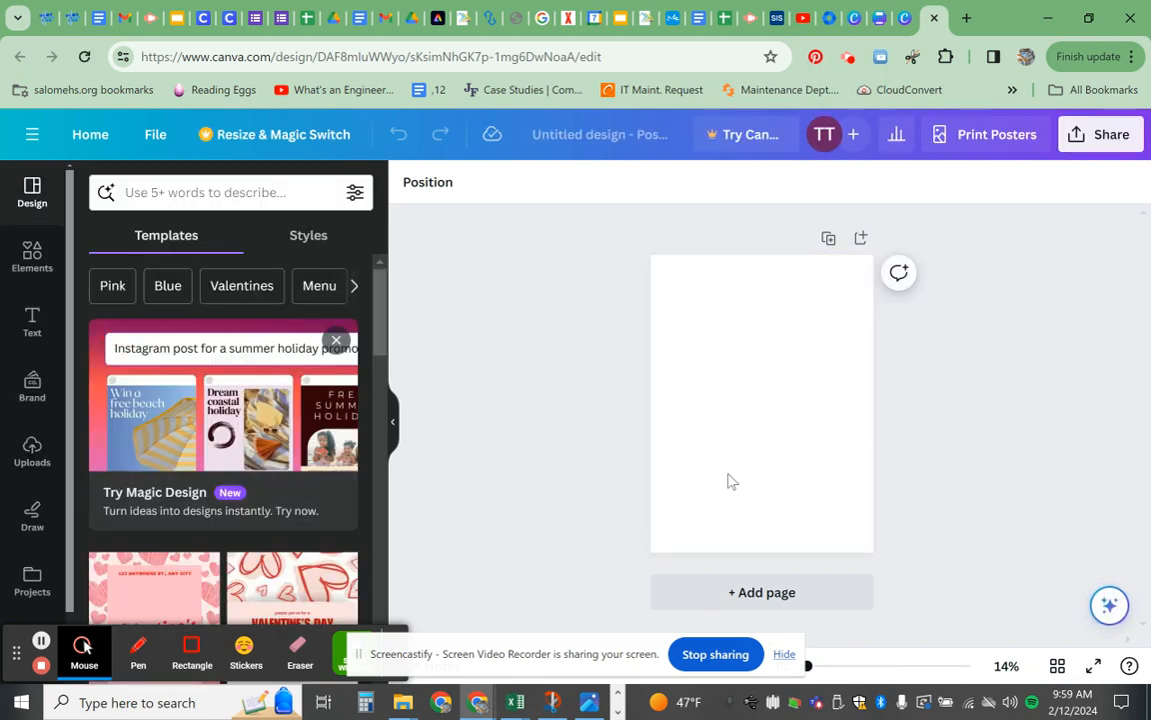
Step: Place the uploaded frog mascot image on the poster and move it up toward the page's upper half
click(33, 450)
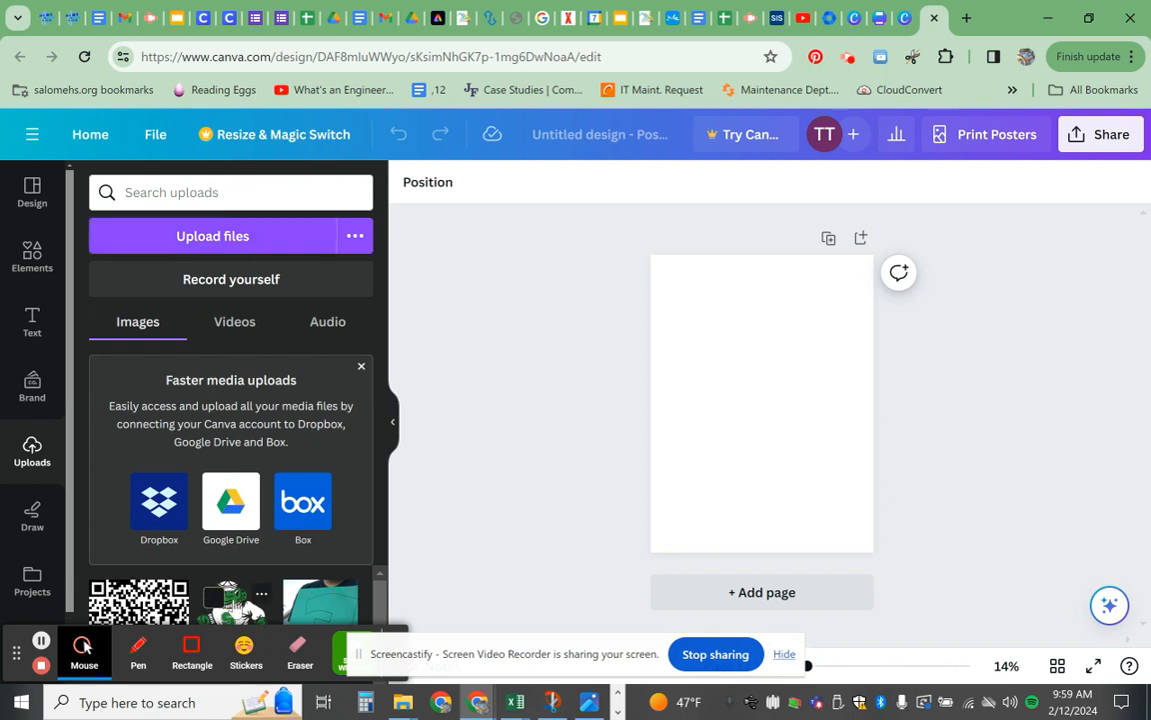
click(240, 242)
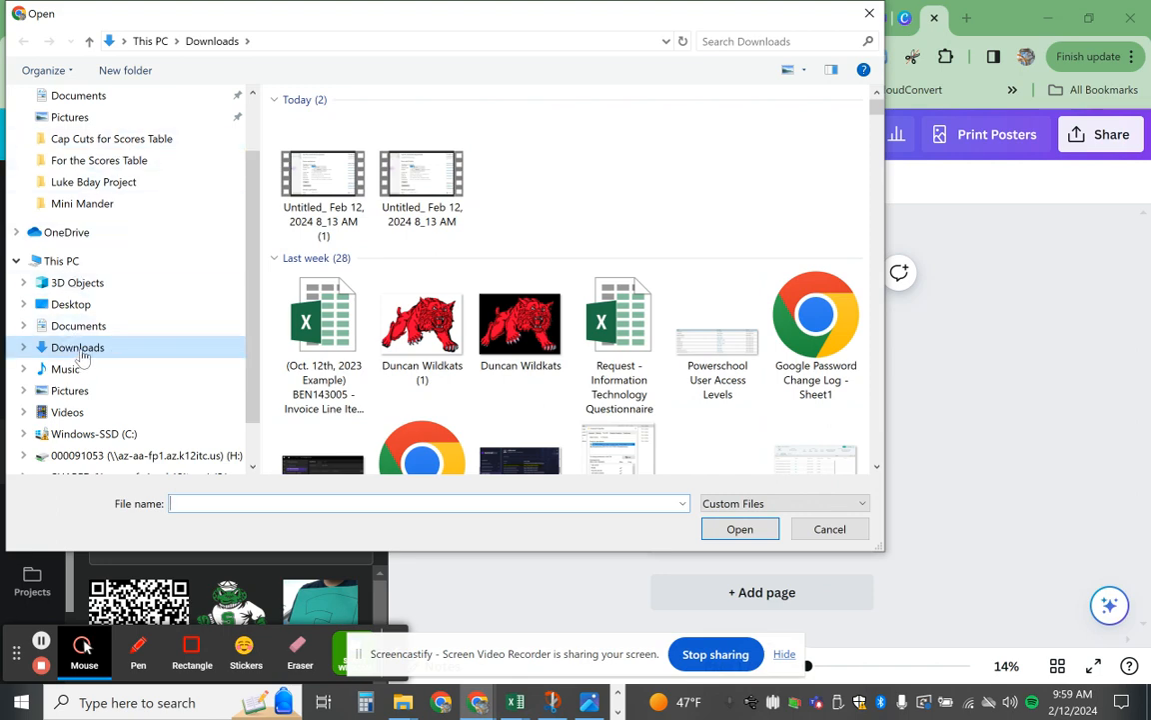
click(868, 14)
drag(228, 605, 730, 338)
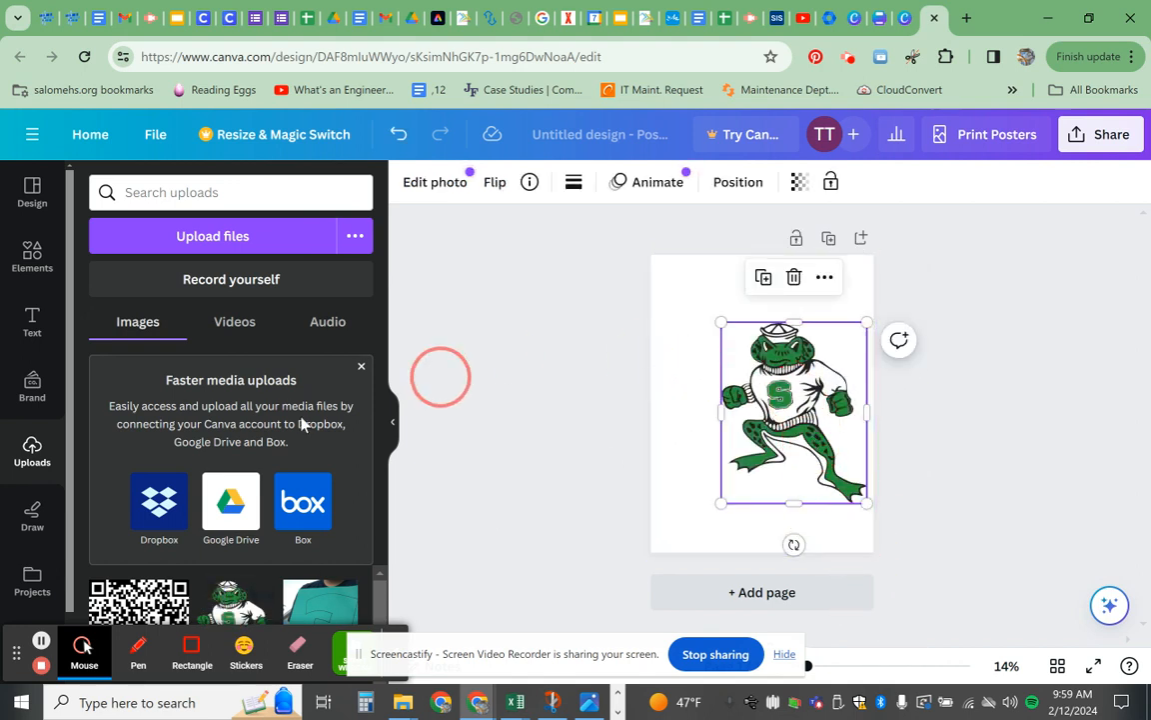
drag(789, 400, 789, 365)
click(977, 549)
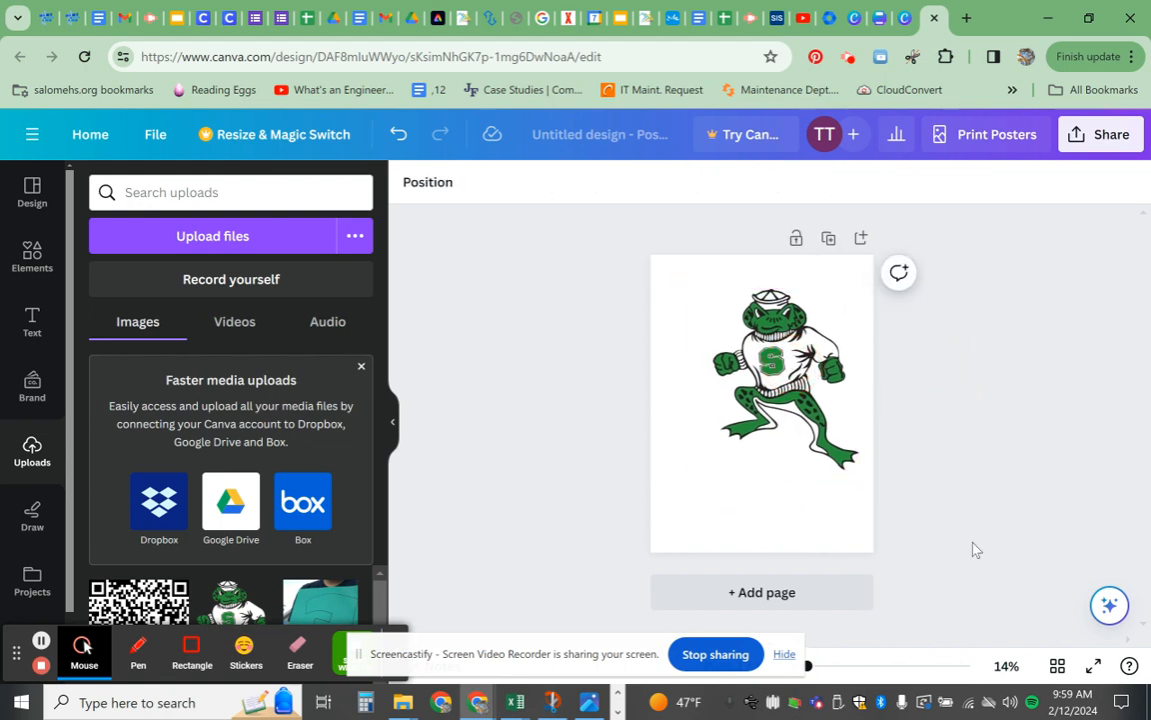
Step: Browse the shapes and graphics among the elements, followed by the available text styles and font combinations
click(39, 257)
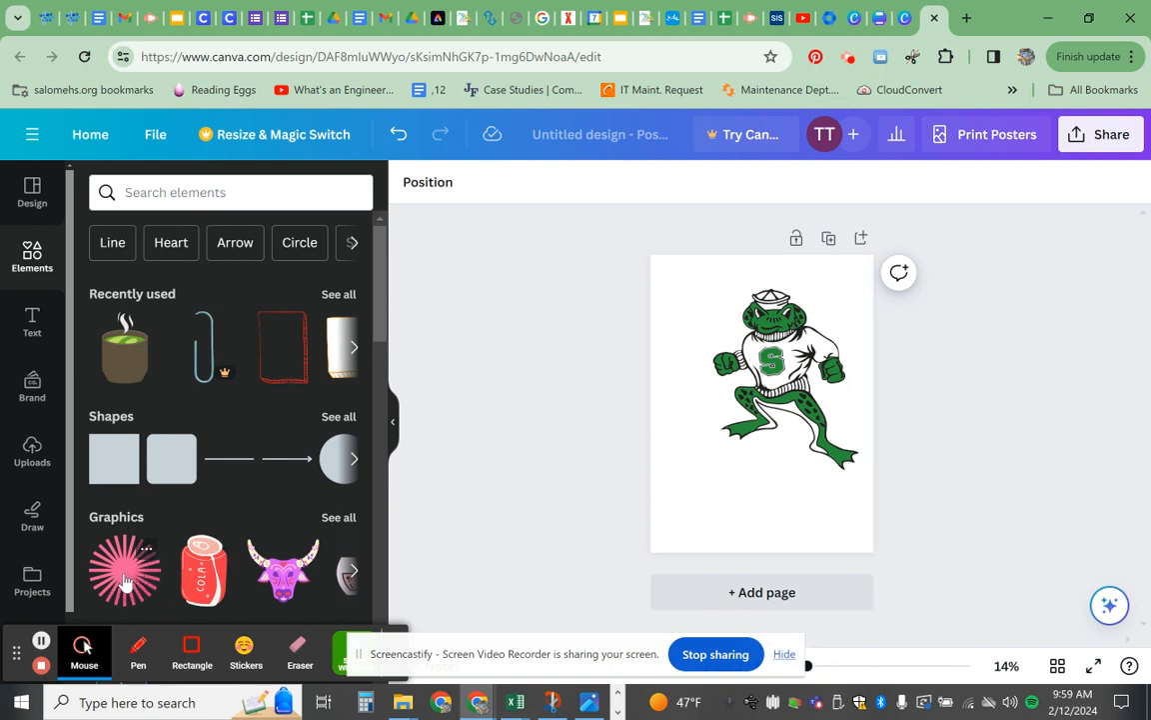
scroll(123, 583, down, 1)
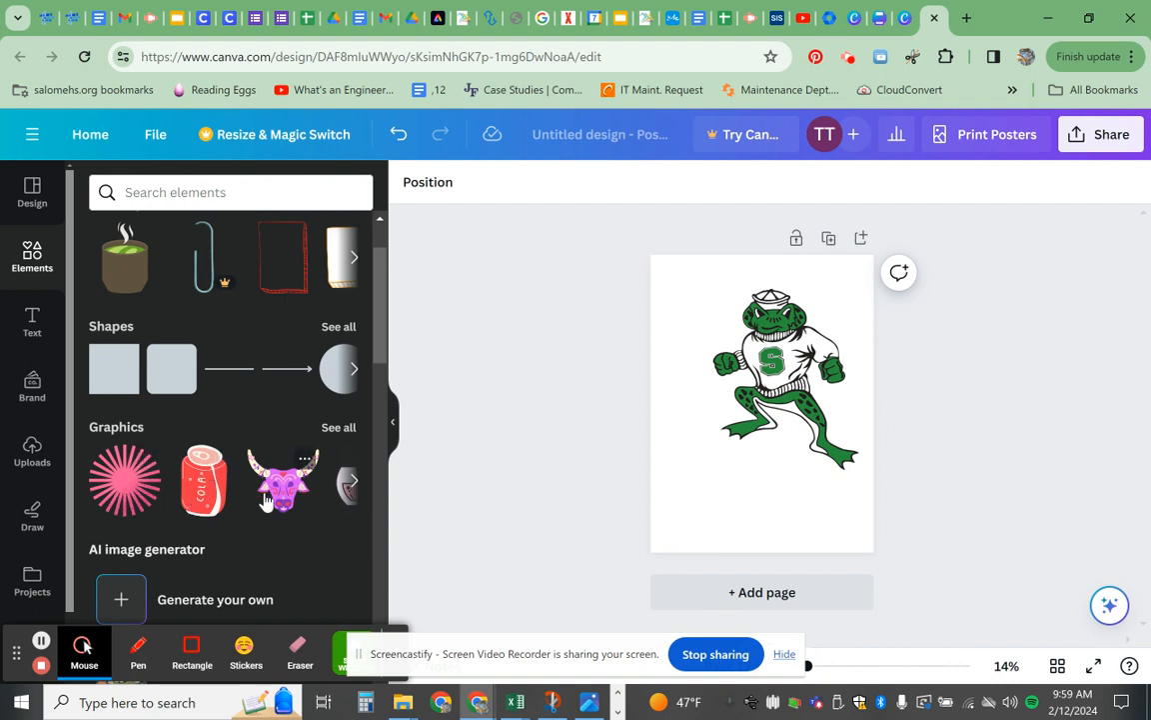
scroll(282, 491, up, 1)
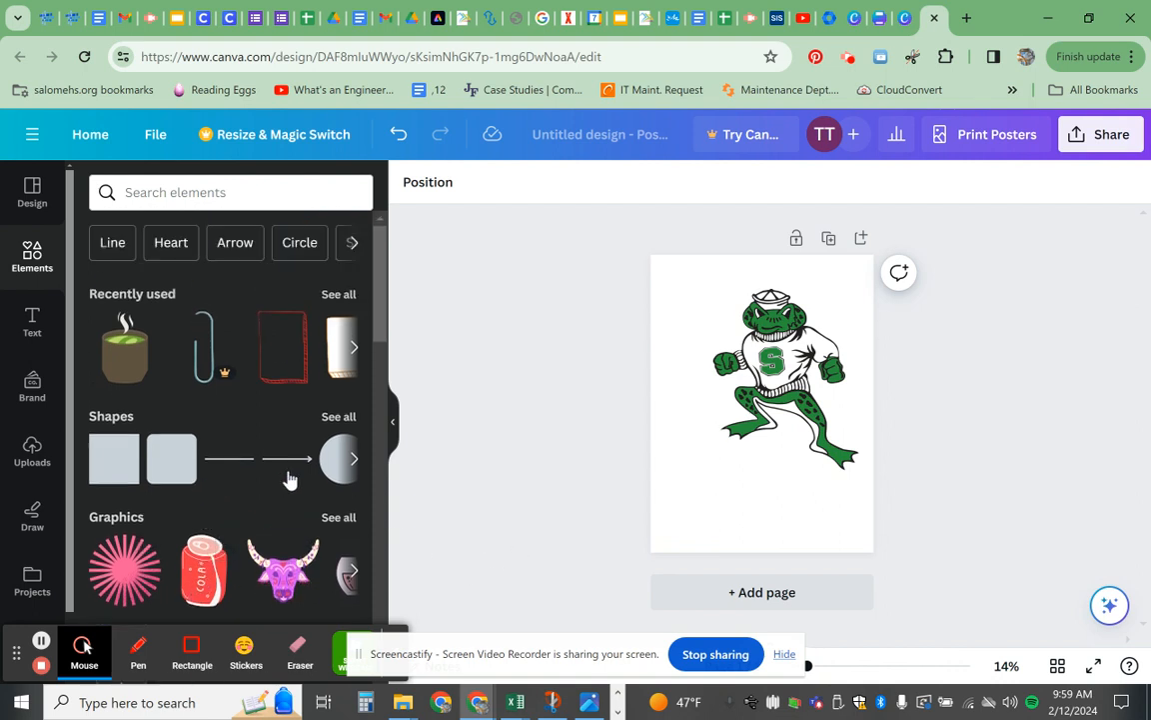
scroll(289, 481, down, 1)
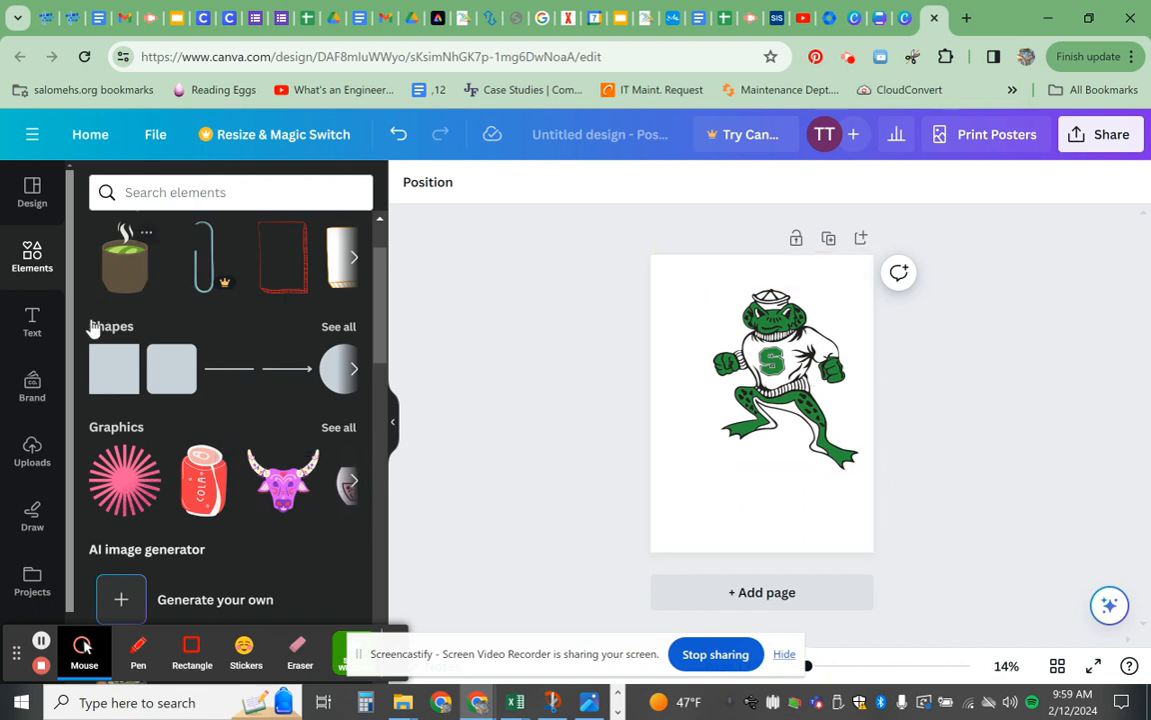
click(36, 322)
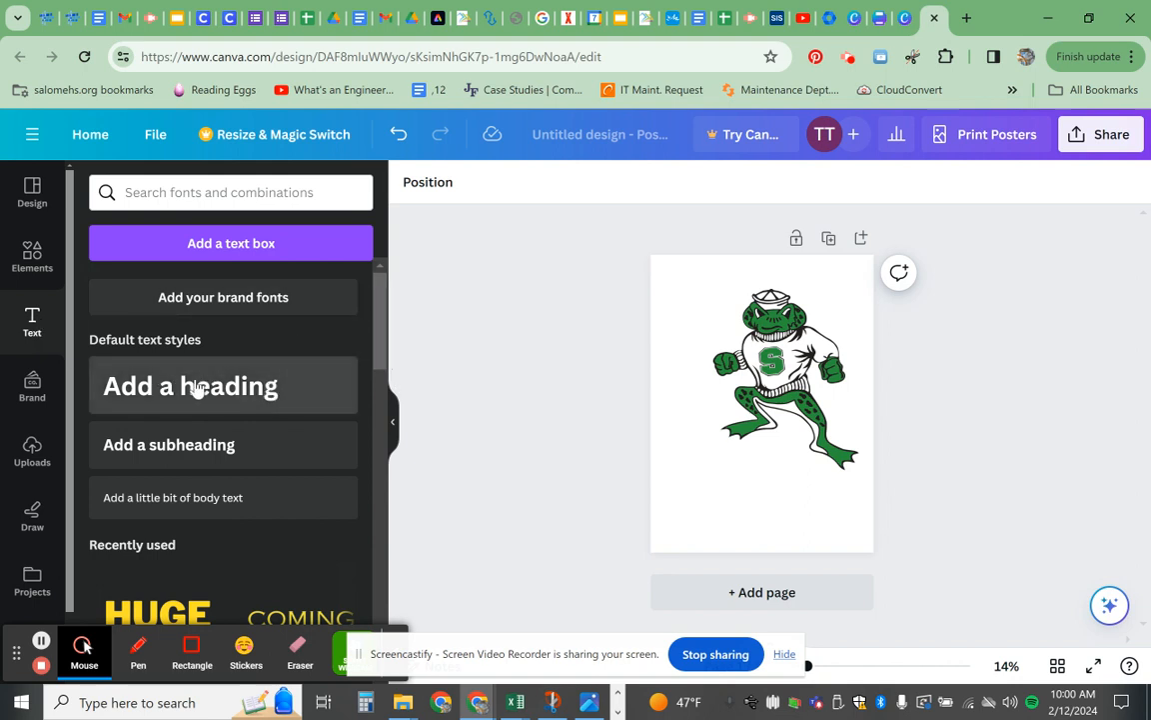
scroll(188, 391, down, 4)
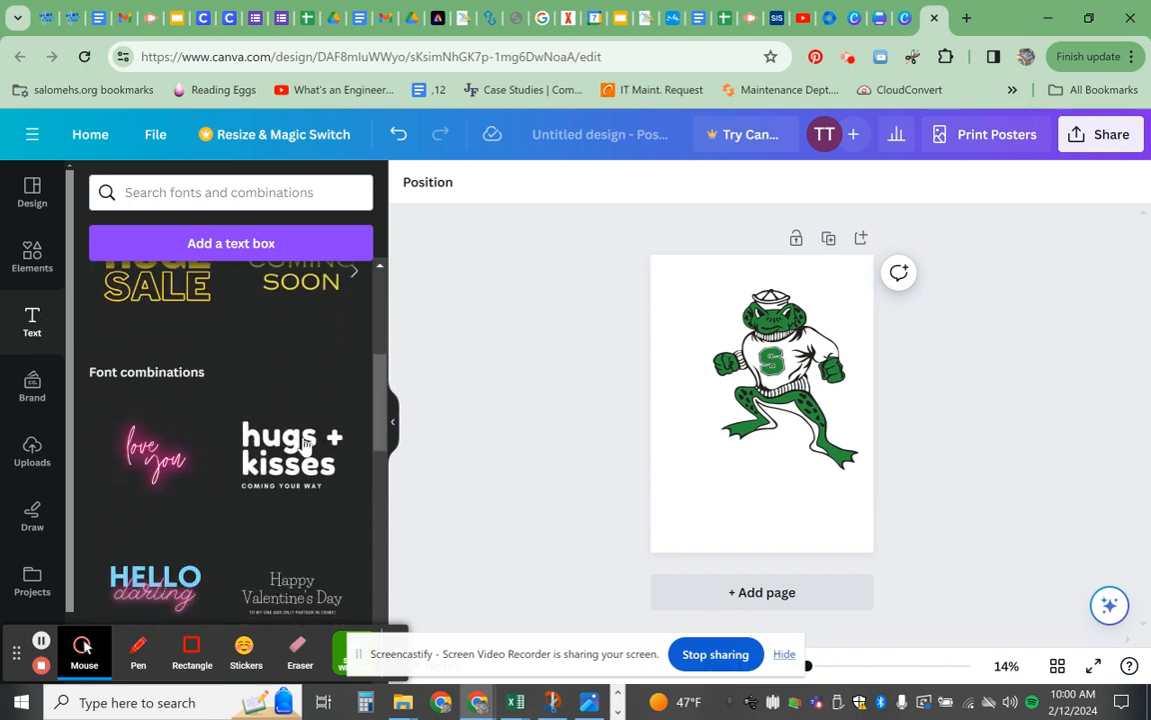
scroll(186, 366, up, 3)
scroll(224, 534, down, 1)
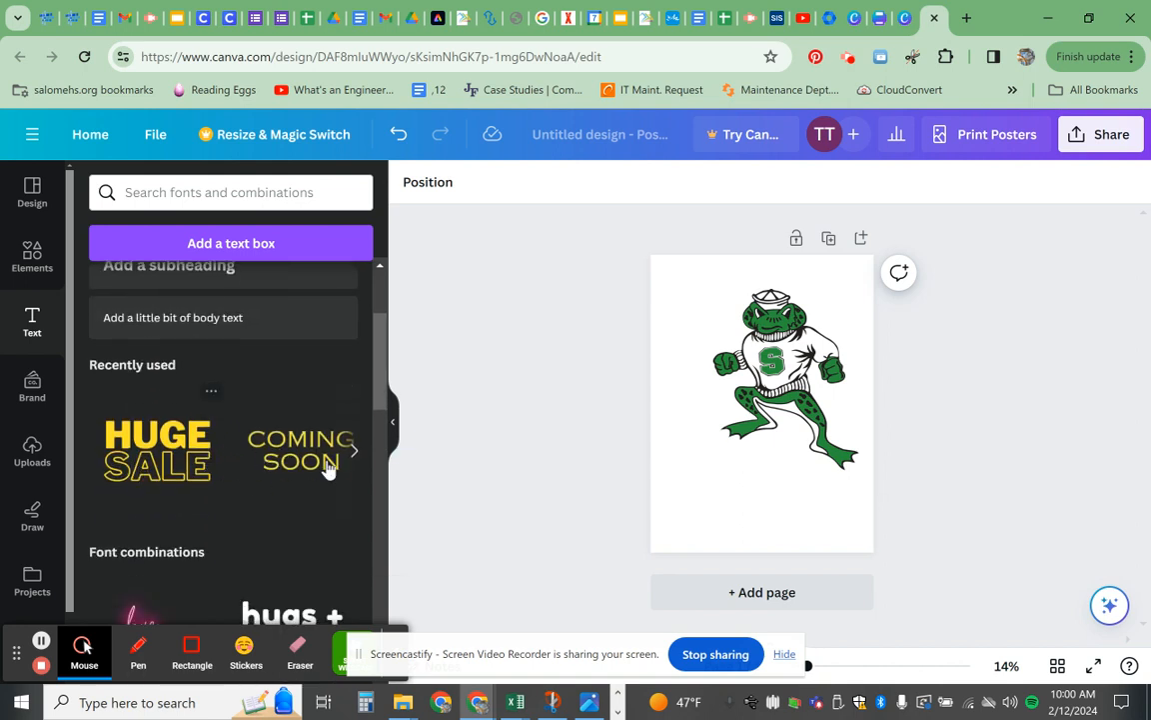
scroll(236, 467, down, 4)
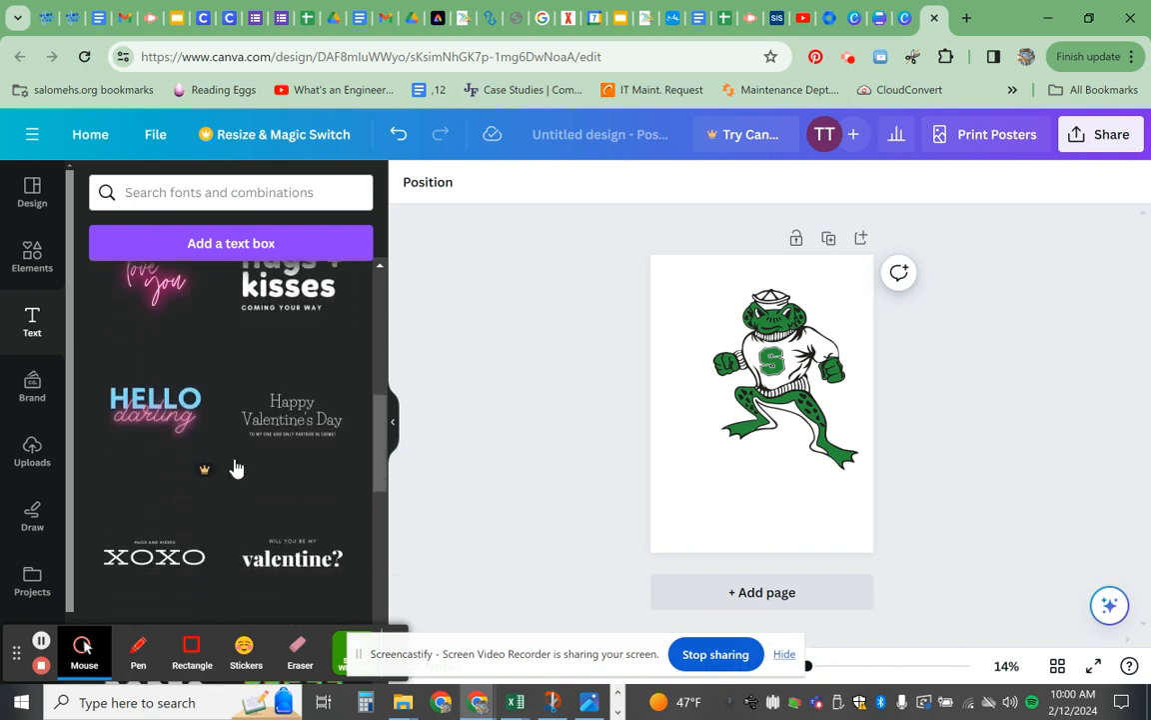
scroll(331, 347, down, 1)
scroll(357, 445, down, 1)
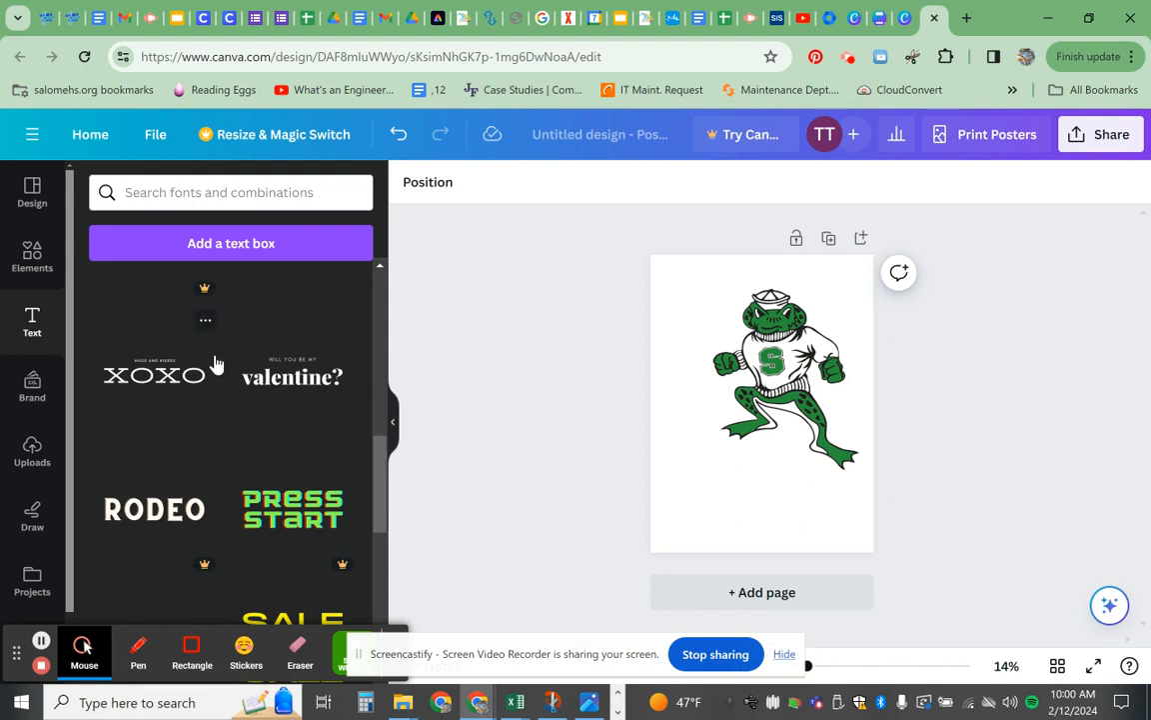
scroll(218, 380, up, 1)
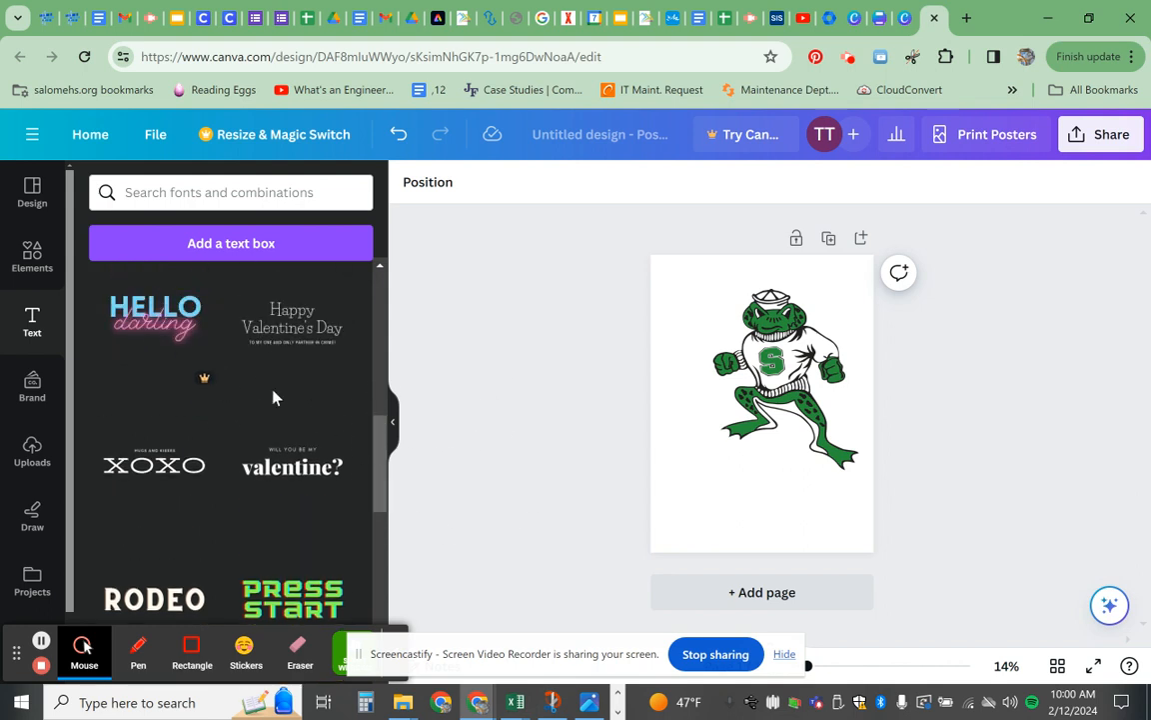
scroll(324, 480, up, 1)
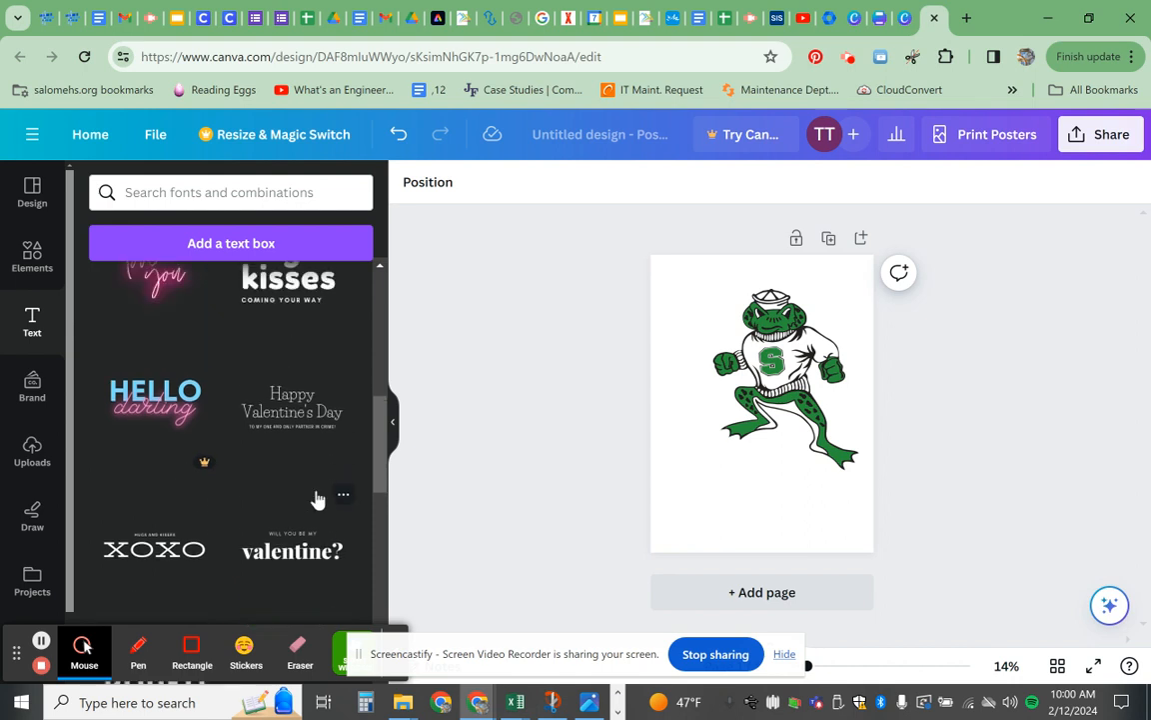
scroll(290, 500, down, 1)
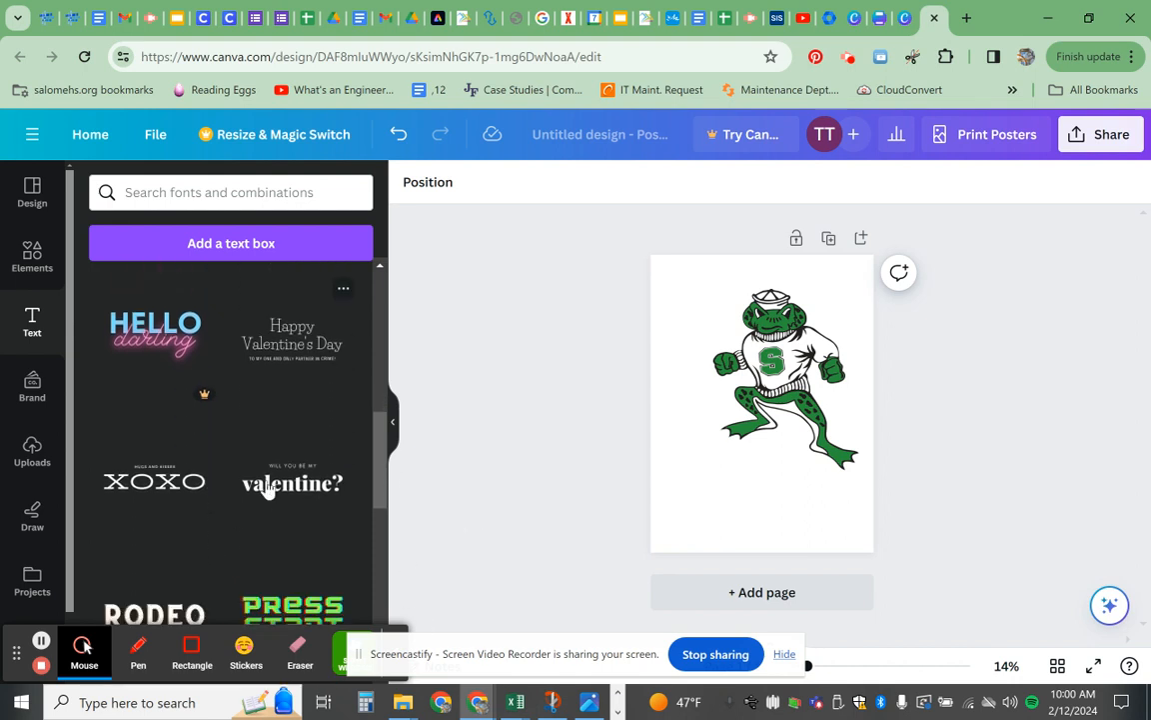
Step: Add two copies of the "Will you be my valentine?" font combination, moving the larger one below the frog
click(291, 478)
drag(291, 474, 702, 492)
click(732, 456)
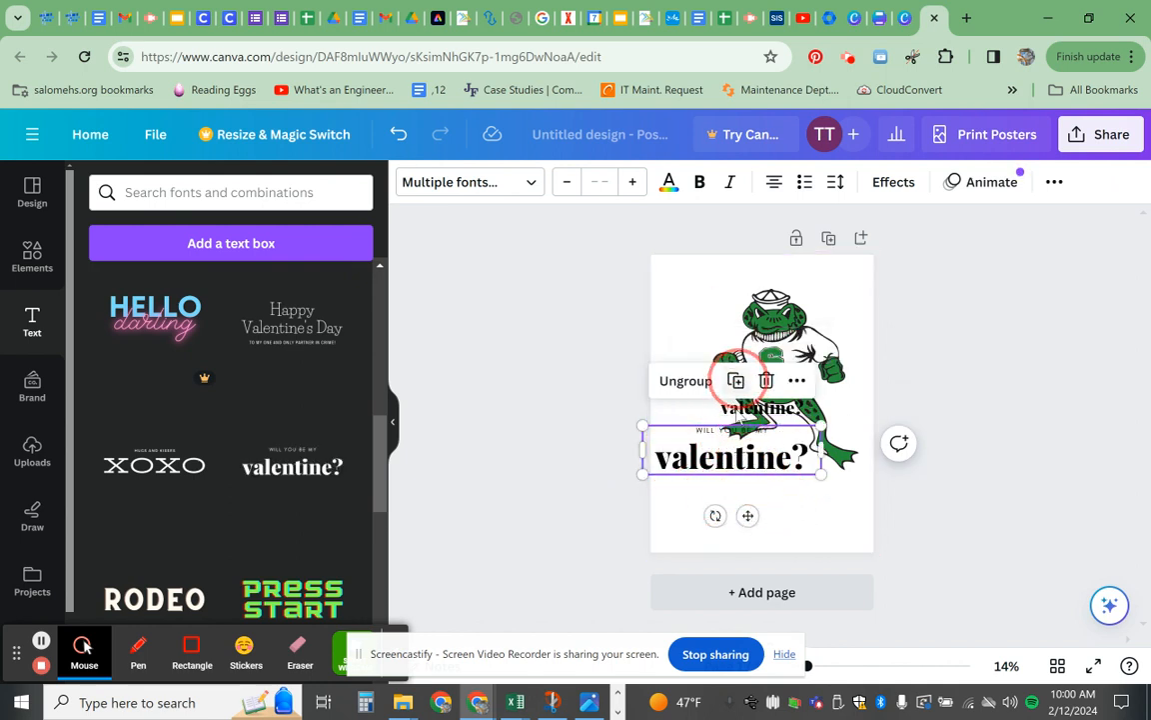
drag(738, 468, 764, 505)
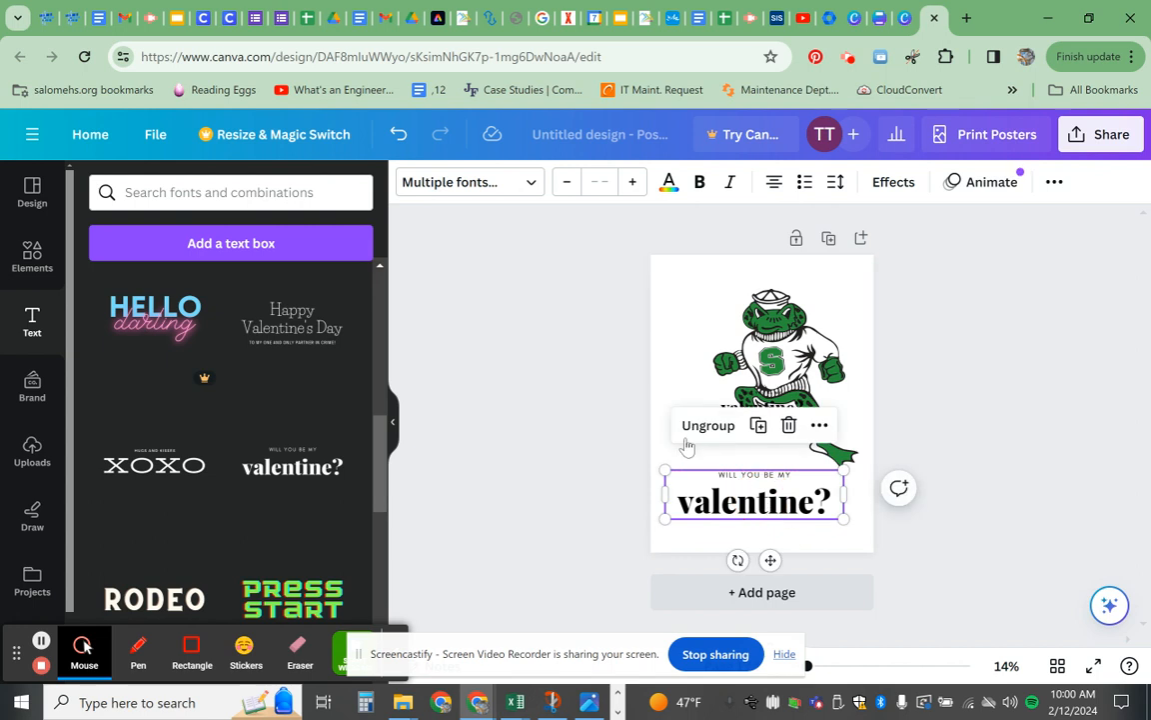
Step: Ungroup the larger valentine text, move "WILL YOU BE MY" above the frog's head and shift "valentine?" slightly below its feet
click(688, 428)
click(912, 476)
click(851, 466)
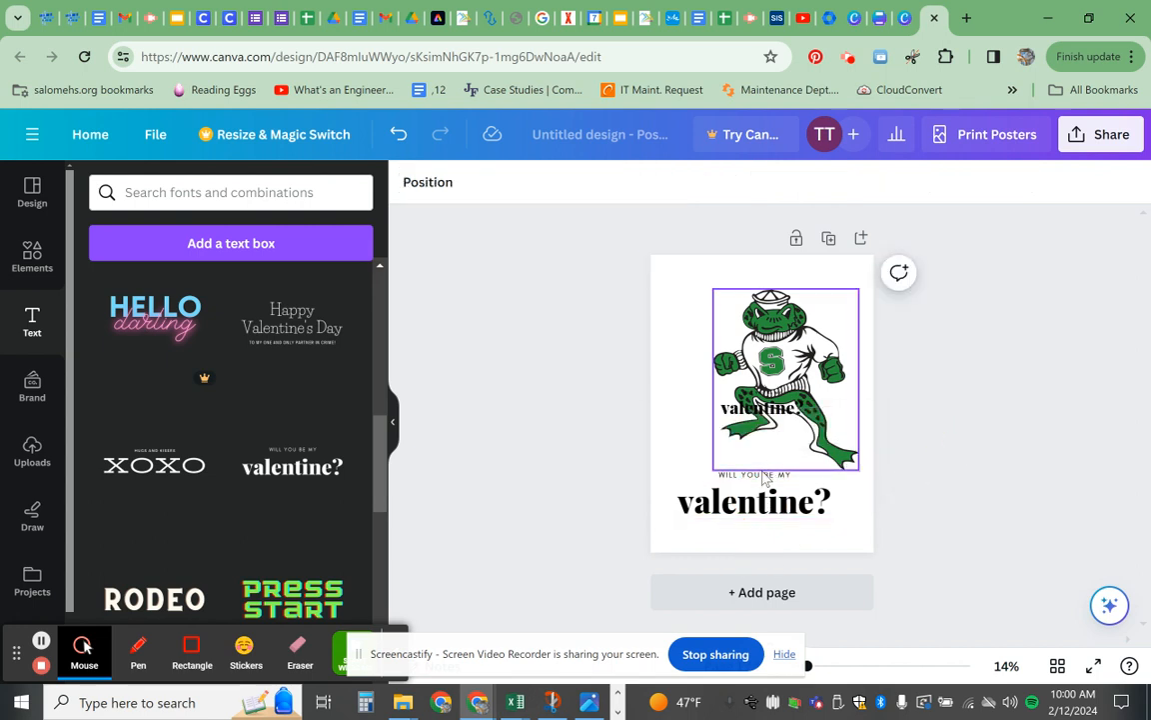
drag(752, 472, 753, 270)
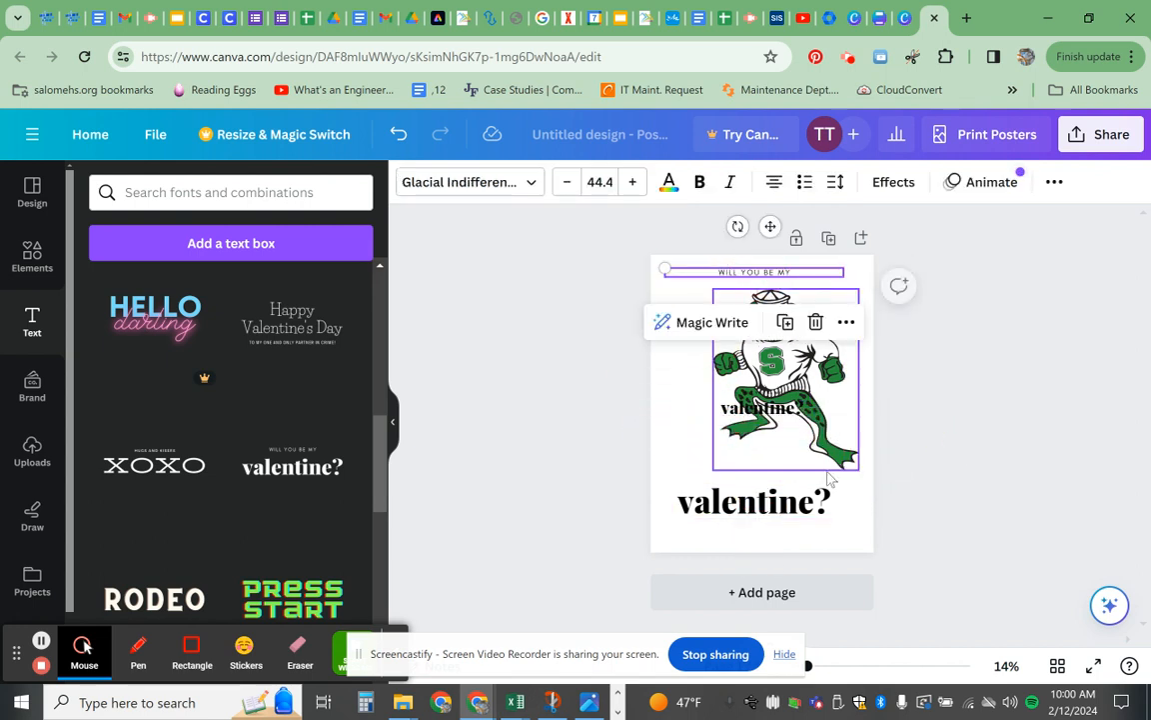
mouse_move(767, 512)
mouse_down()
mouse_move(784, 483)
mouse_move(769, 499)
mouse_up()
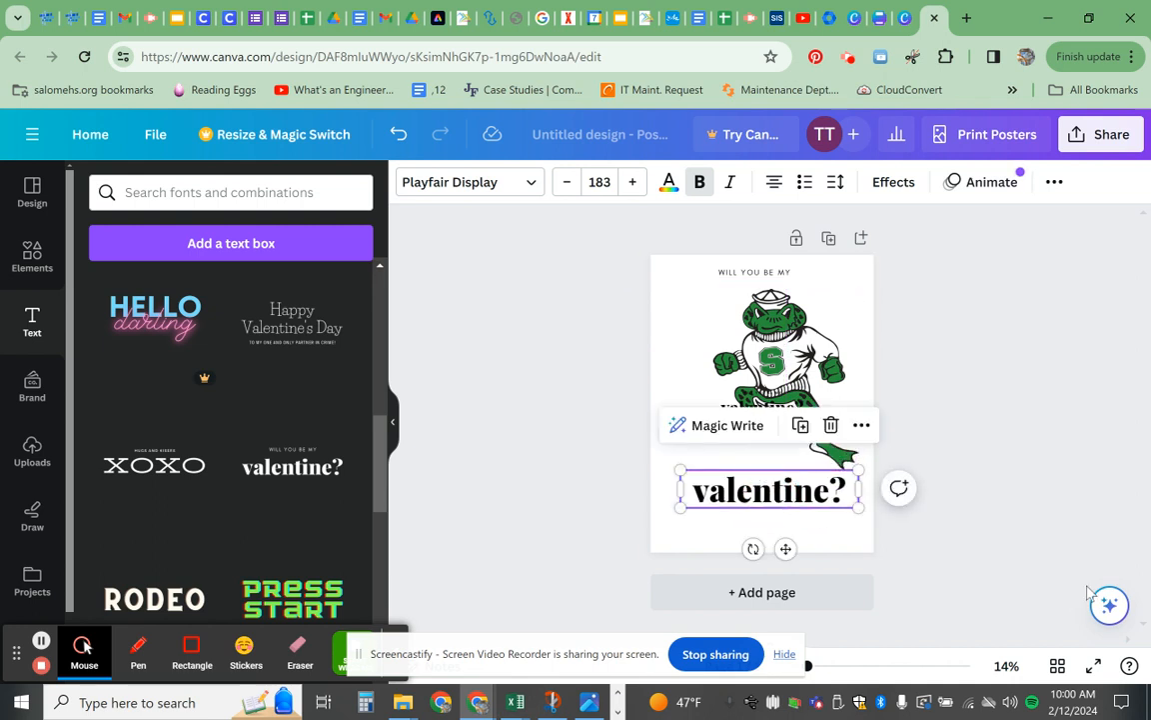
Step: Delete all the valentine text pieces from the poster, leaving only the frog image
key(Delete)
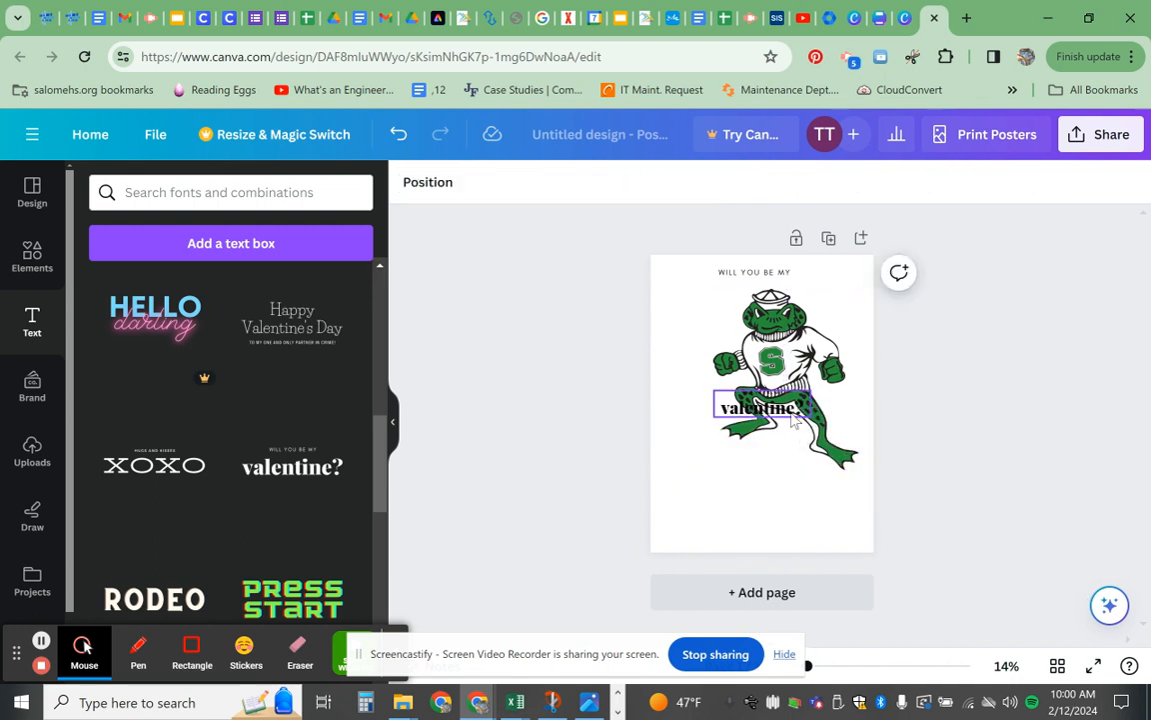
click(795, 417)
key(Delete)
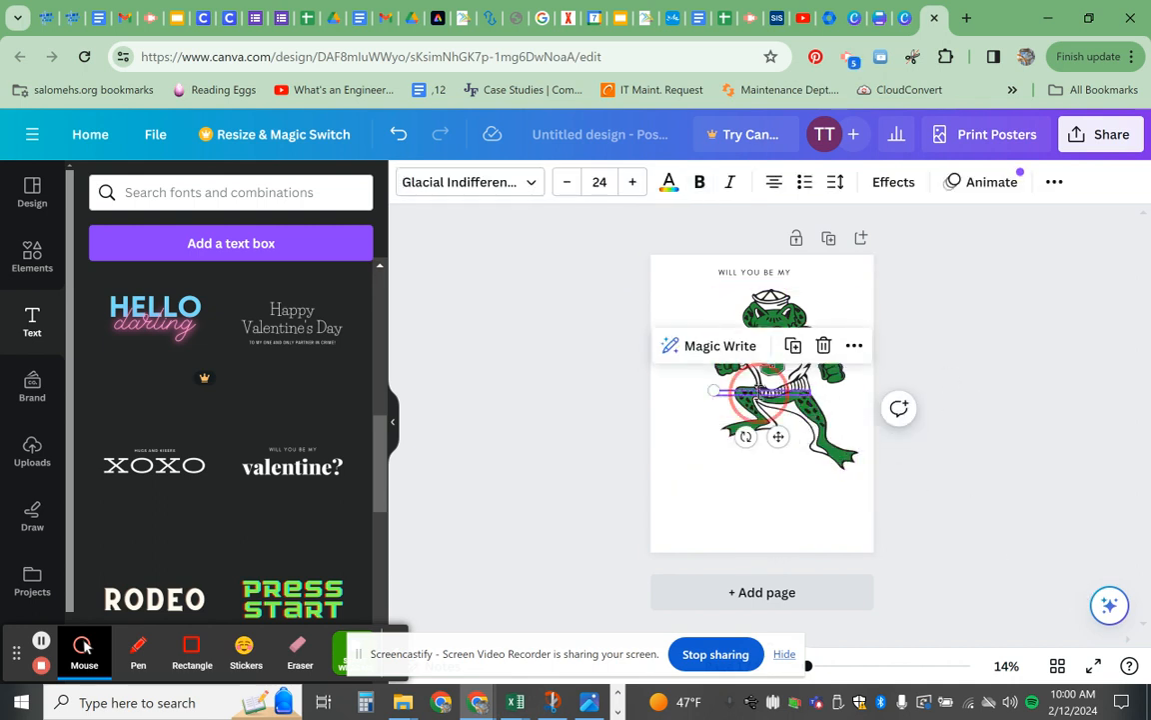
click(760, 391)
click(698, 432)
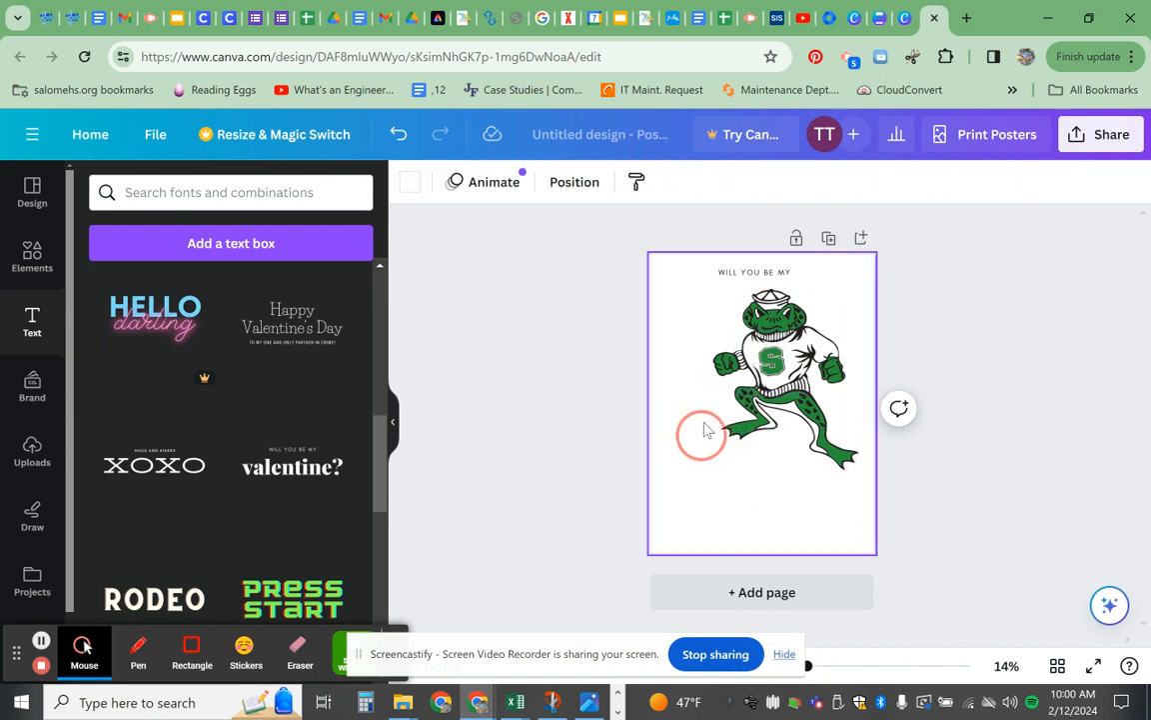
click(758, 275)
key(Delete)
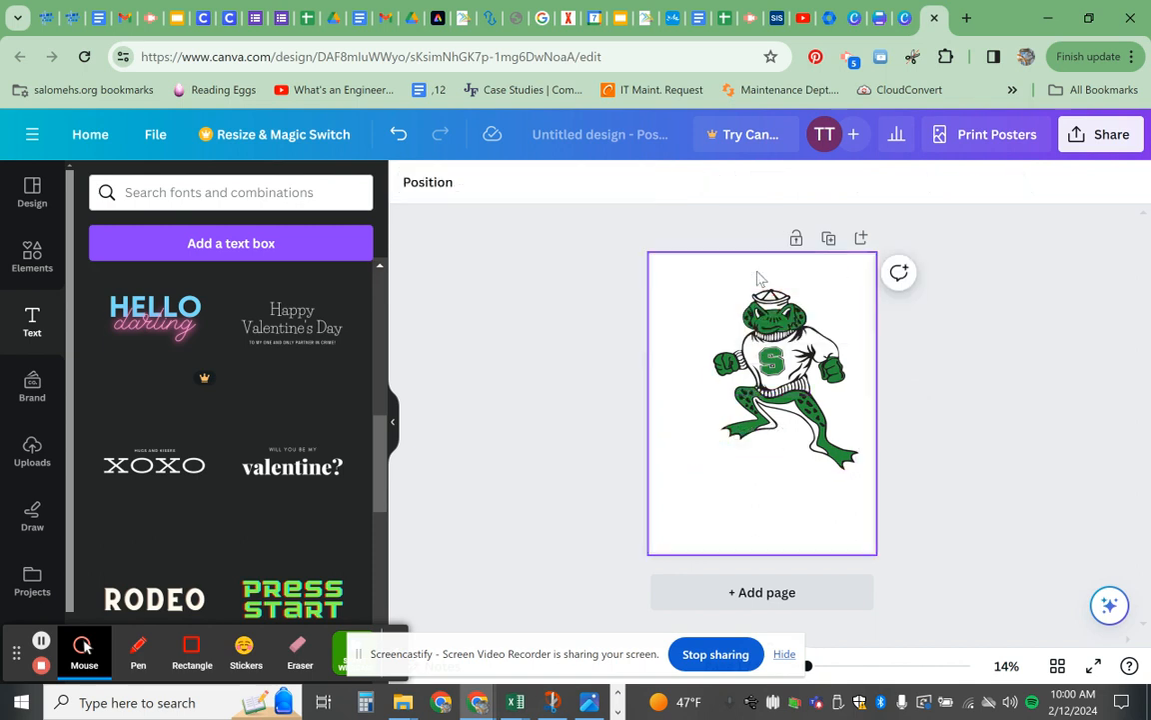
Step: Add the yellow "COMING SOON" text from the recently used font combinations over the frog's body
scroll(283, 483, up, 10)
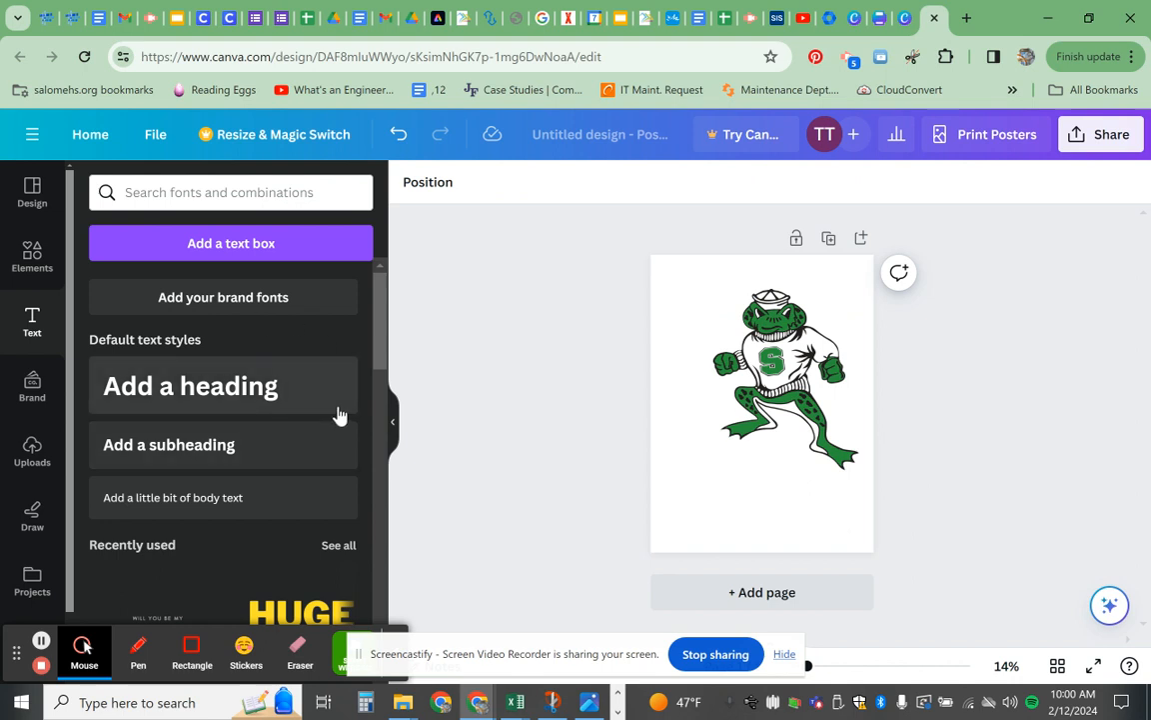
scroll(342, 480, down, 5)
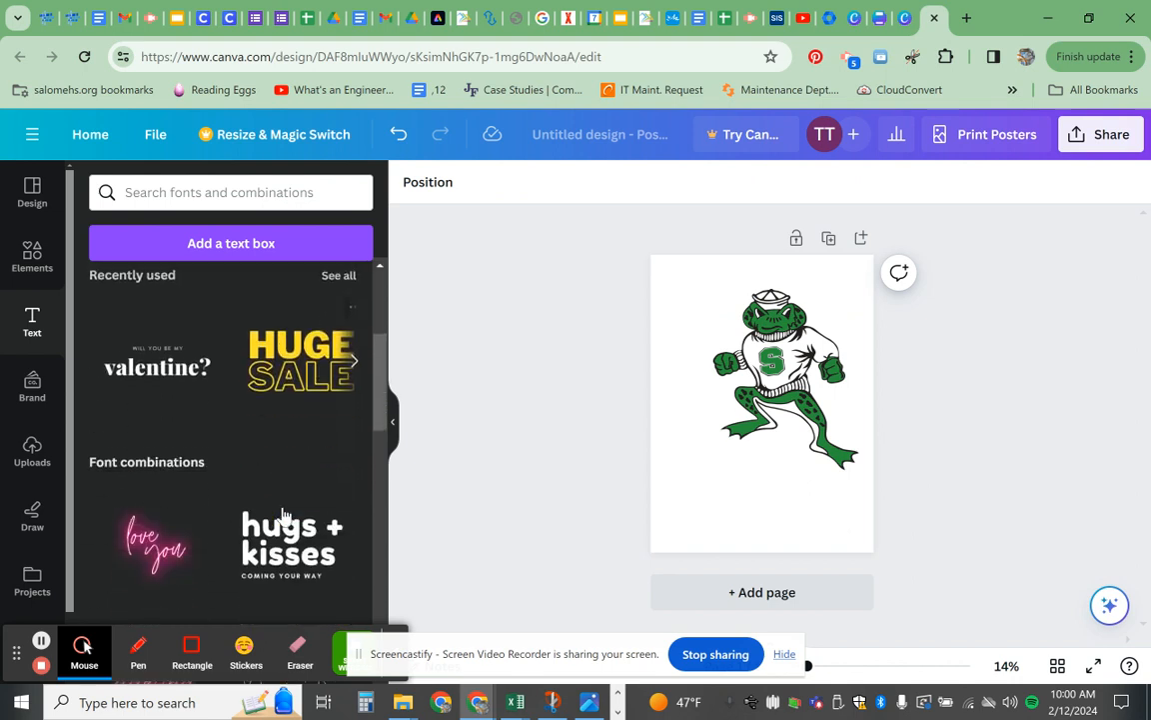
click(354, 359)
drag(316, 373, 727, 390)
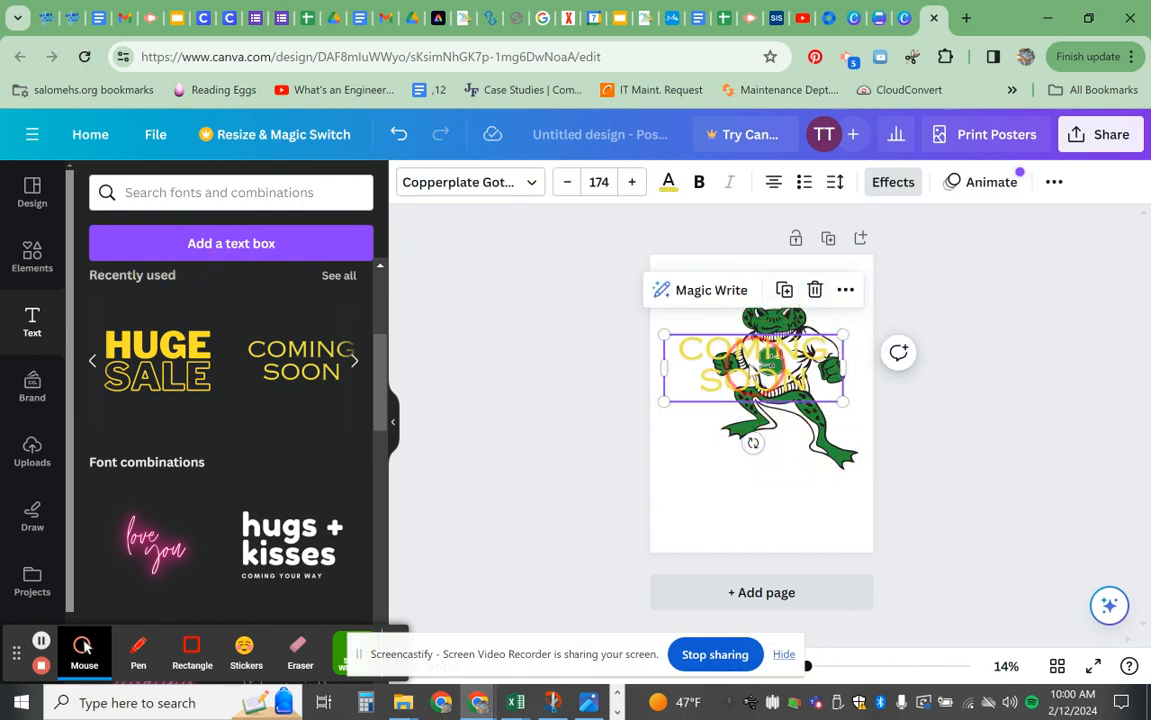
Step: Replace both lines of the "COMING SOON" text with the single word "FROG"
double_click(747, 365)
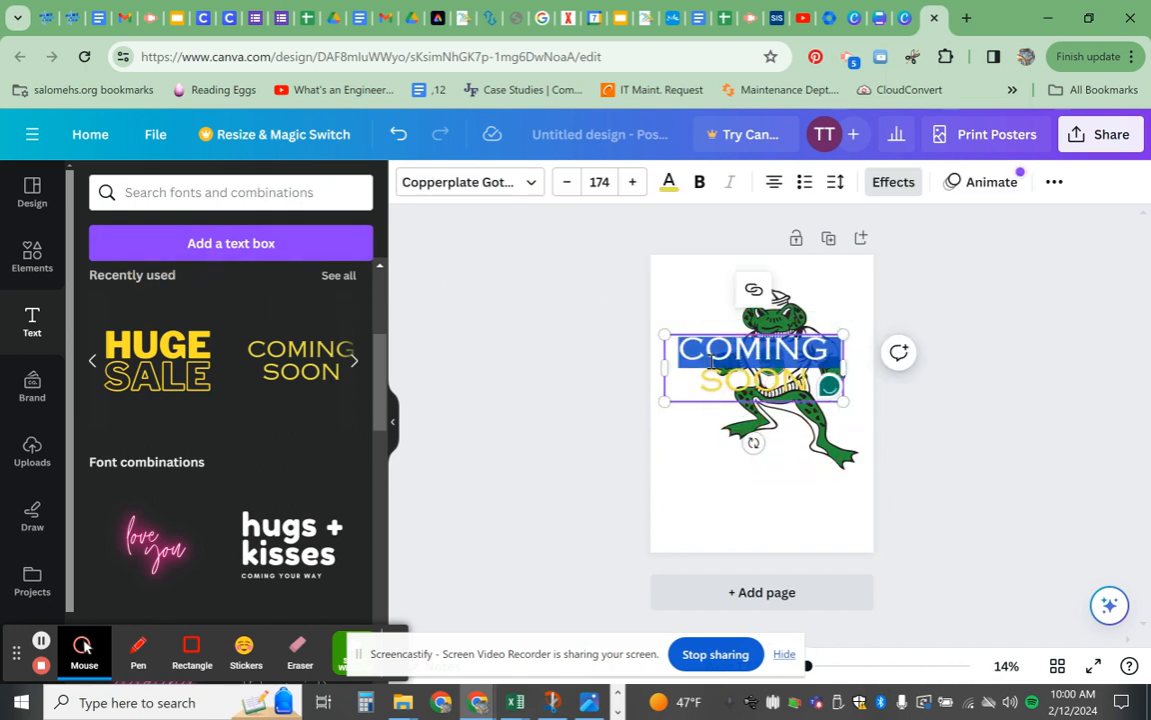
key(BackSpace)
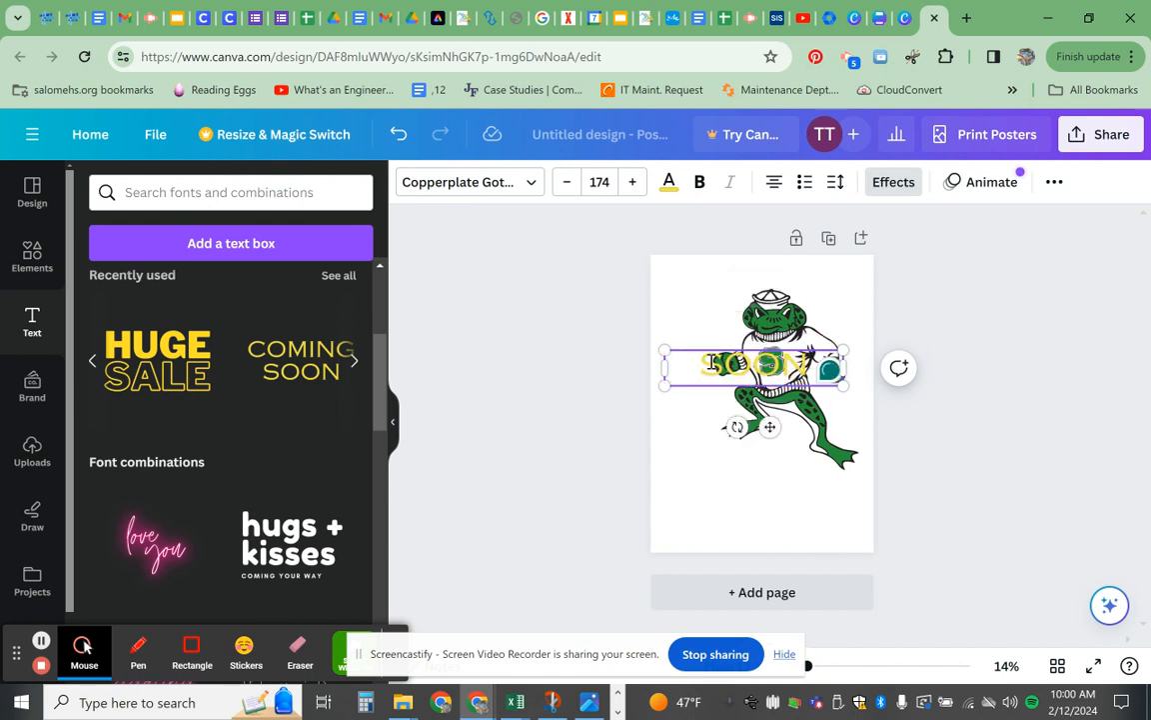
double_click(741, 362)
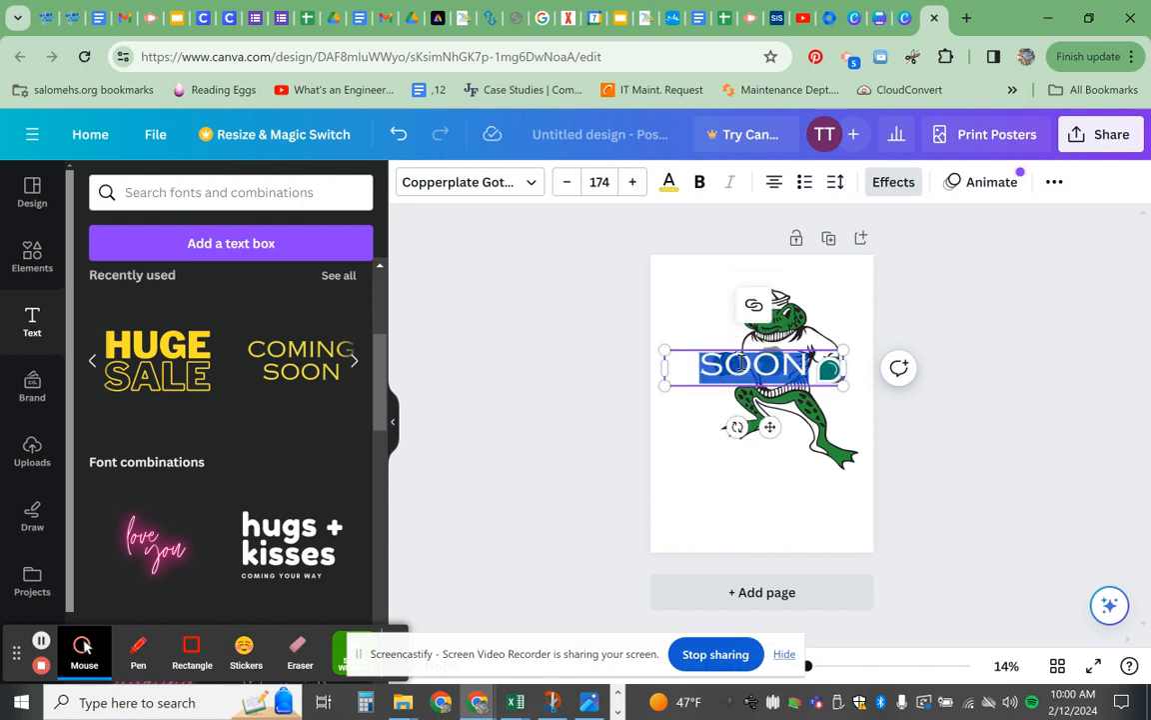
key(BackSpace)
text(FROG)
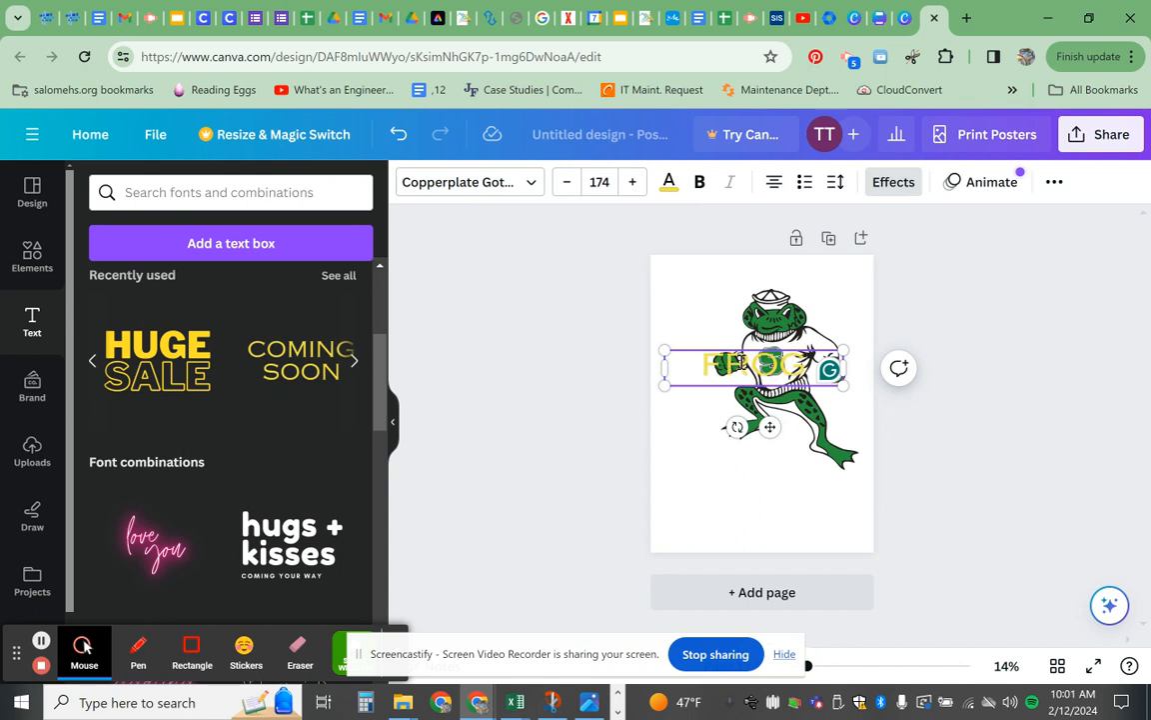
Step: Recolor the "FROG" text with the medium green taken from the frog image's photo colors
drag(809, 363, 710, 363)
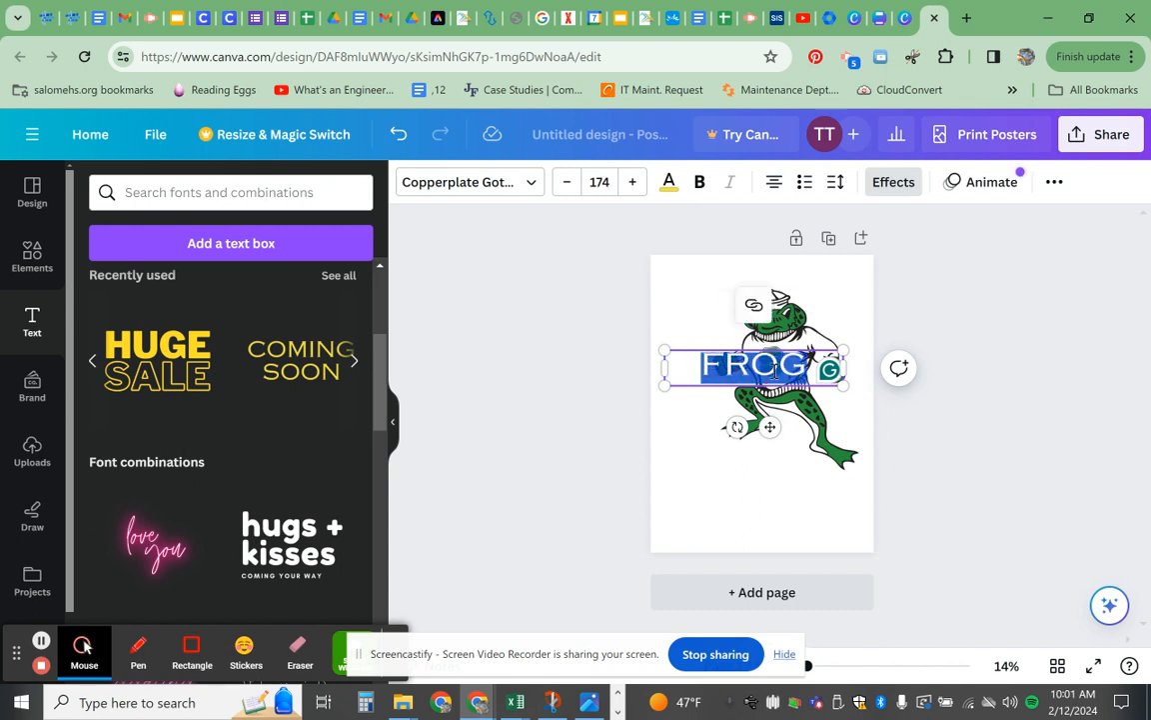
click(670, 184)
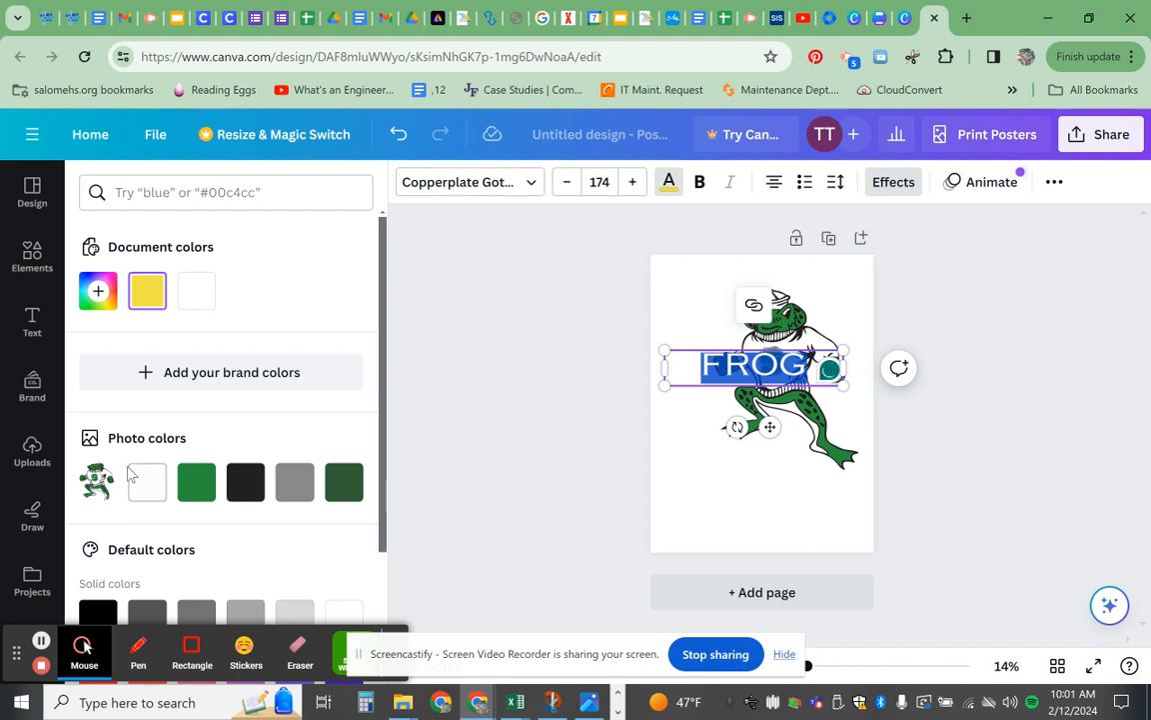
click(197, 485)
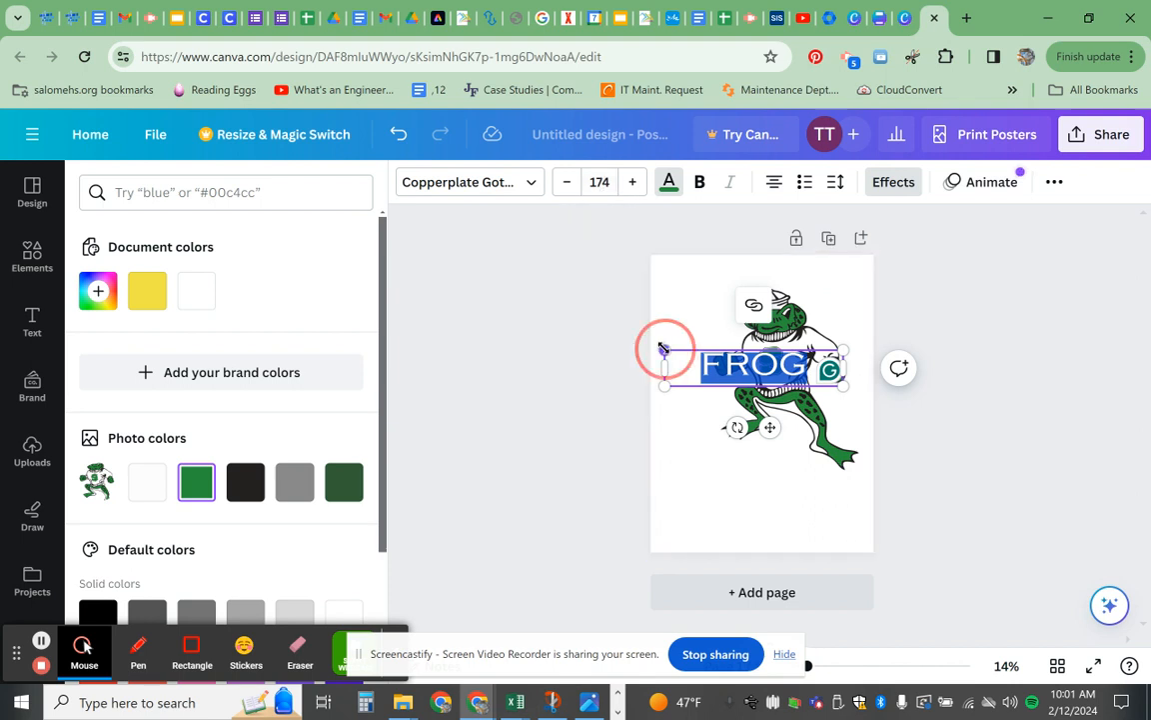
Step: Enlarge the "FROG" text to font size 248 and move it up across the frog's head
drag(662, 348, 595, 290)
drag(689, 372, 720, 365)
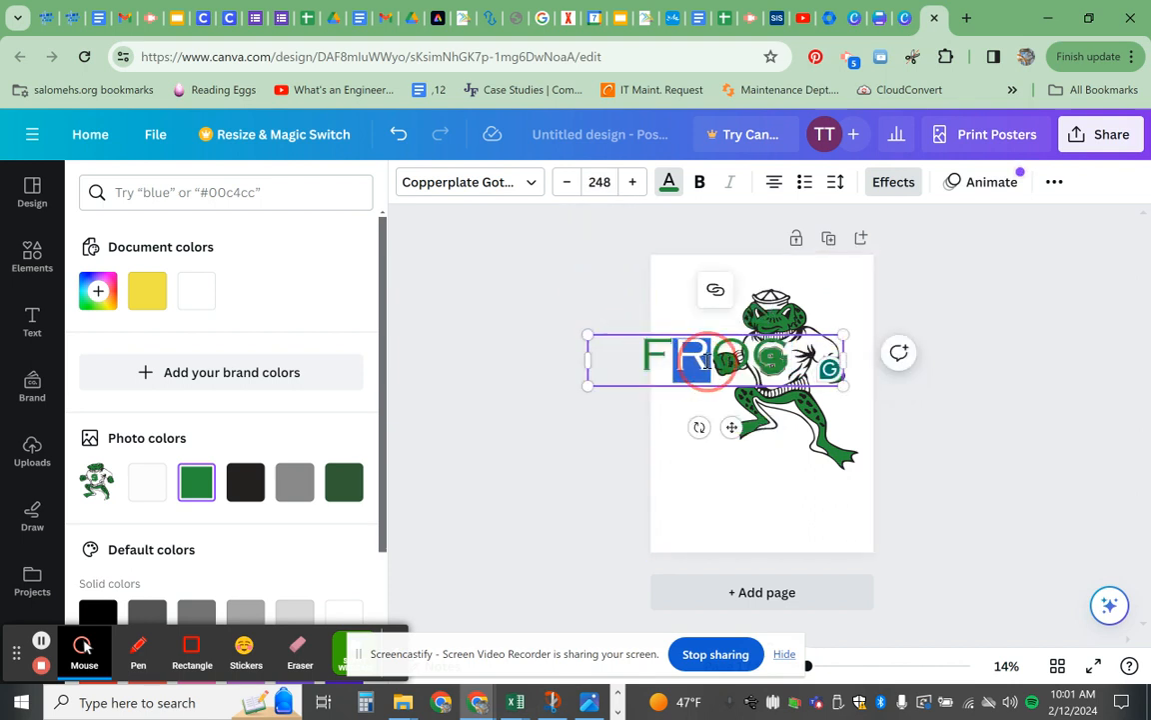
click(793, 368)
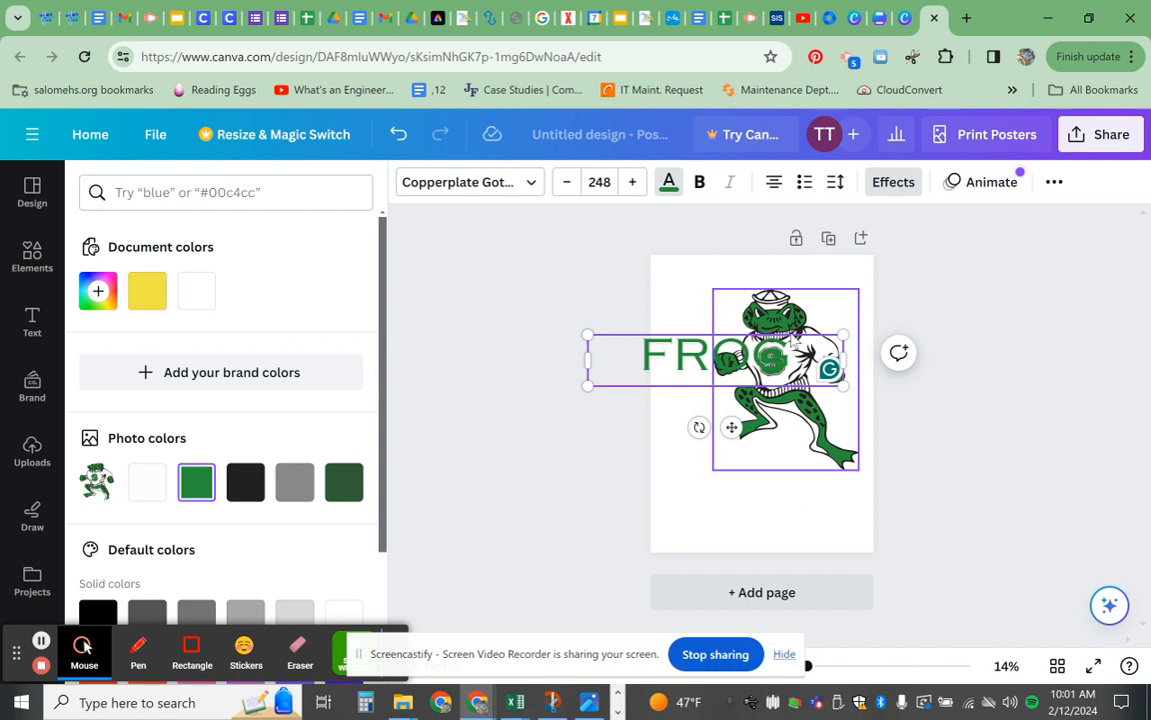
click(521, 471)
click(593, 455)
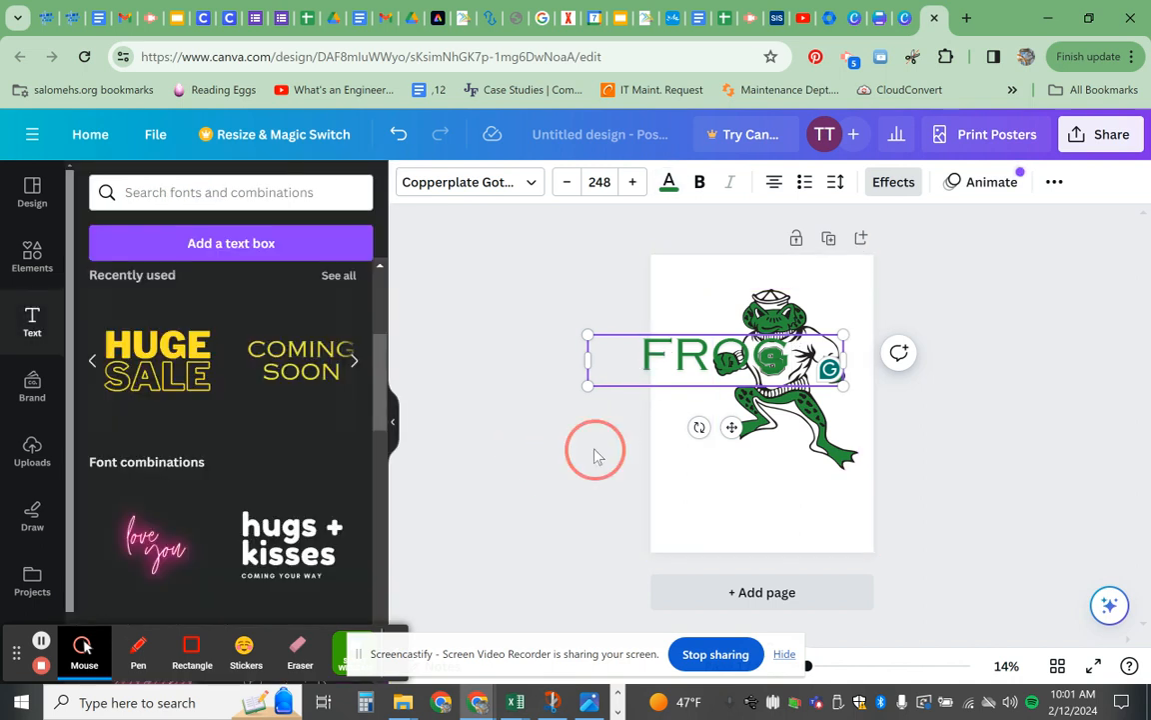
click(688, 355)
drag(687, 372, 736, 320)
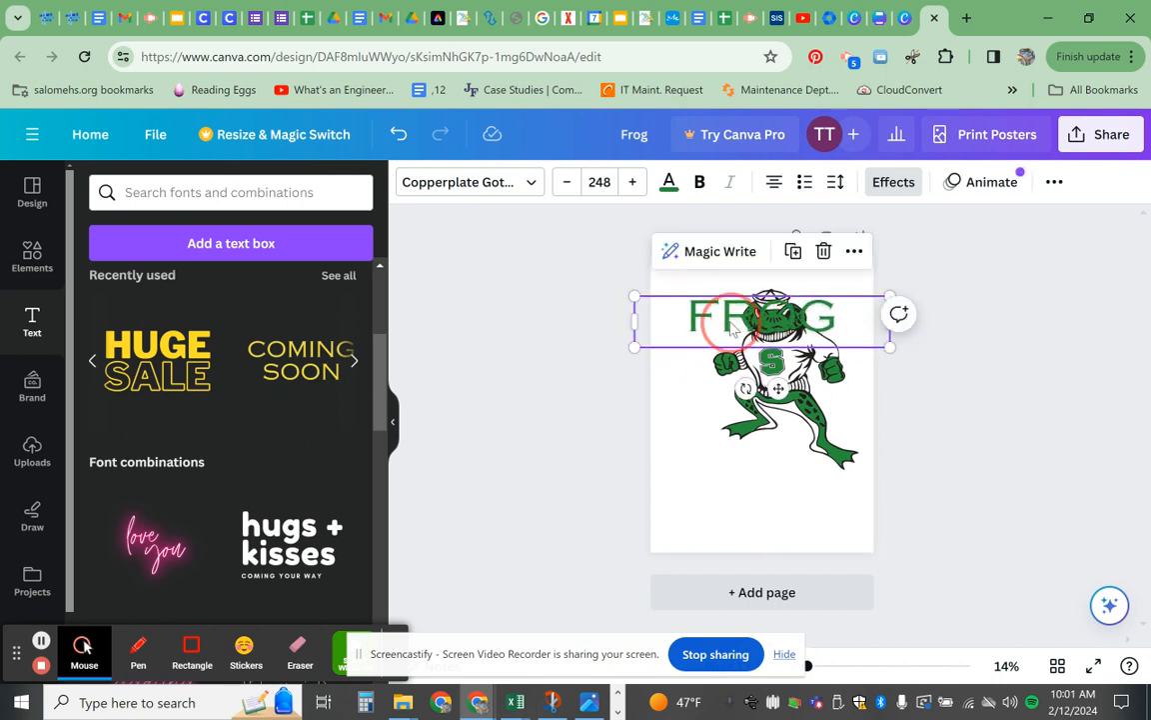
Step: Enlarge the "FROG" text to font size 299 and reposition it so the O sits around the frog's head
double_click(738, 319)
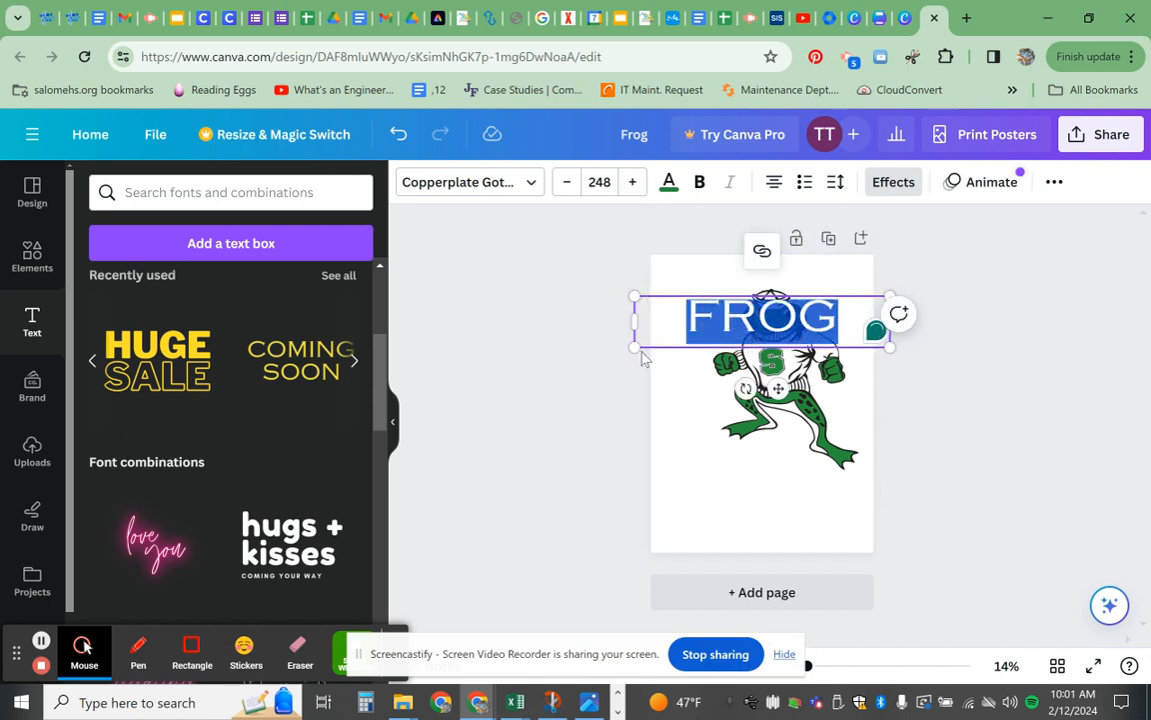
drag(633, 347, 582, 356)
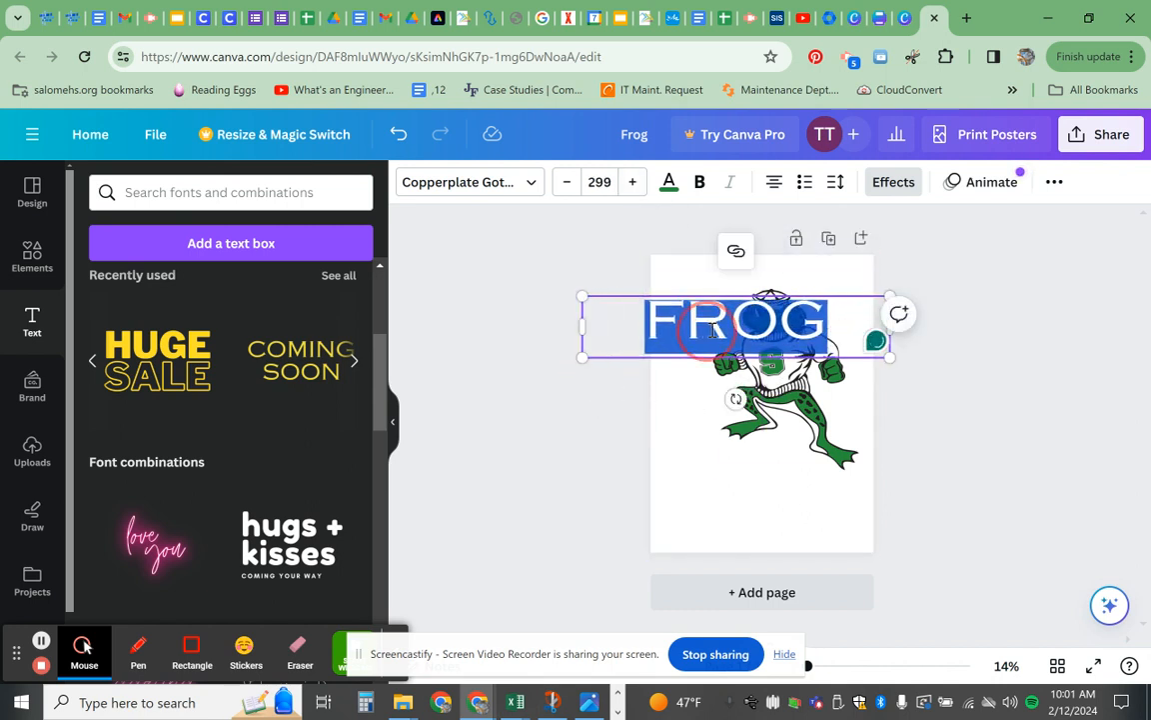
click(735, 300)
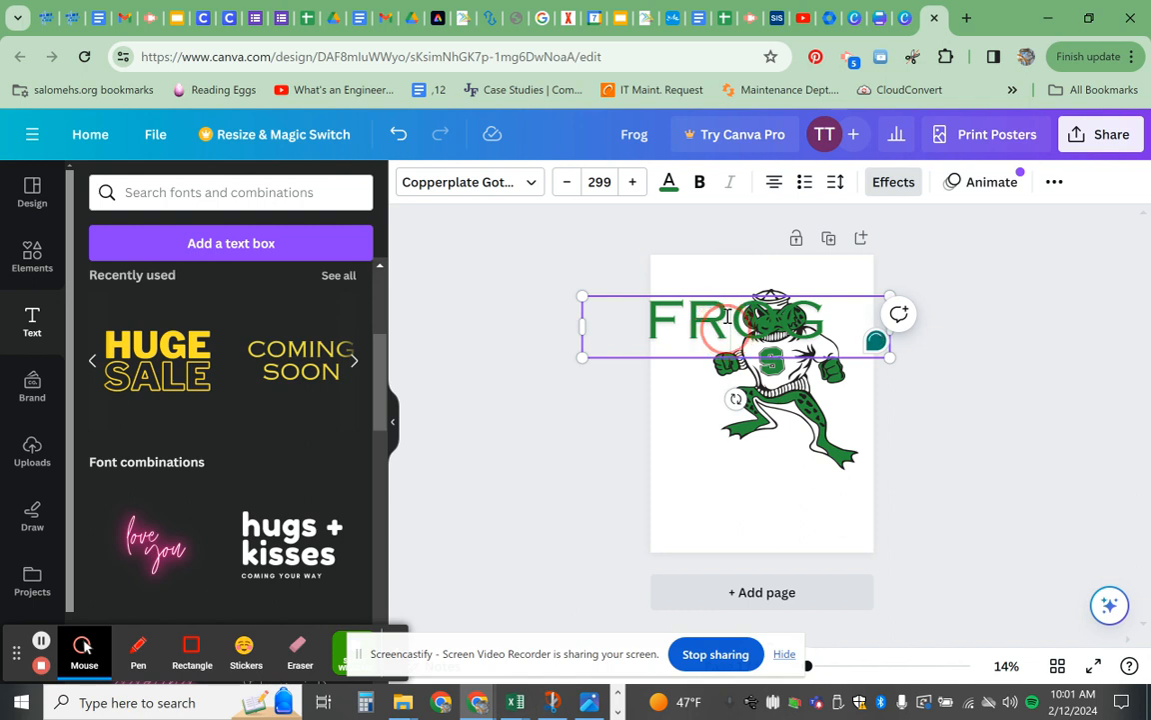
click(966, 407)
drag(777, 337, 792, 330)
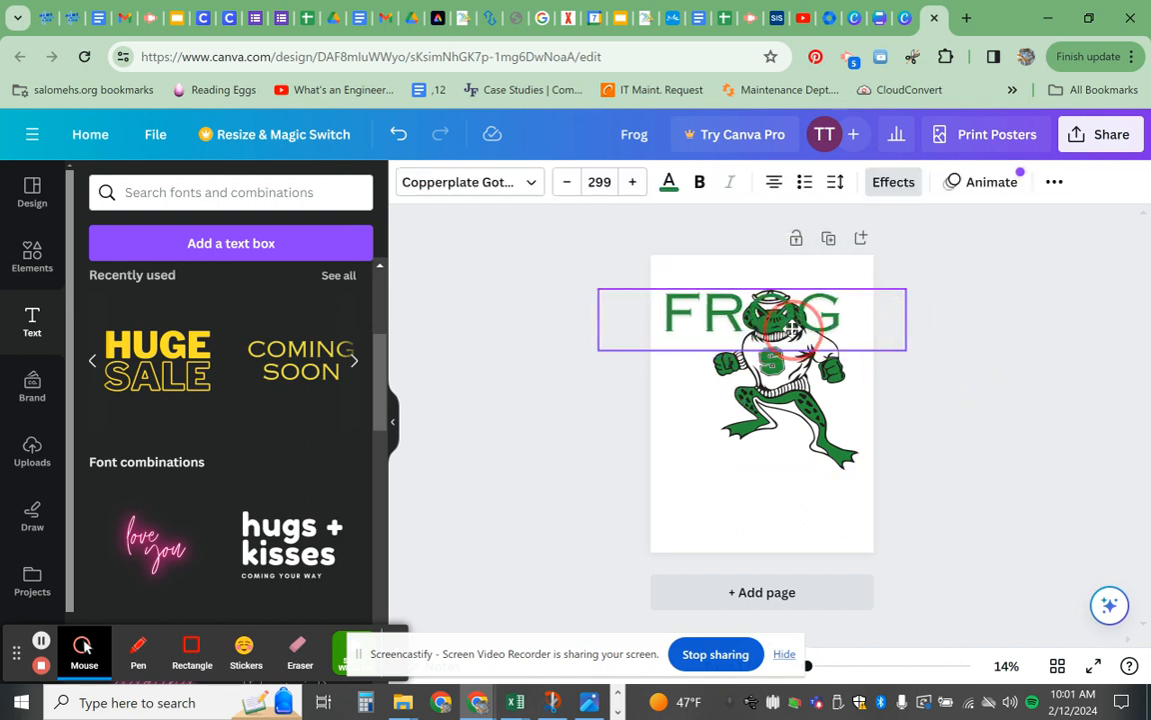
Step: Make the whole "FROG" text bold
double_click(766, 308)
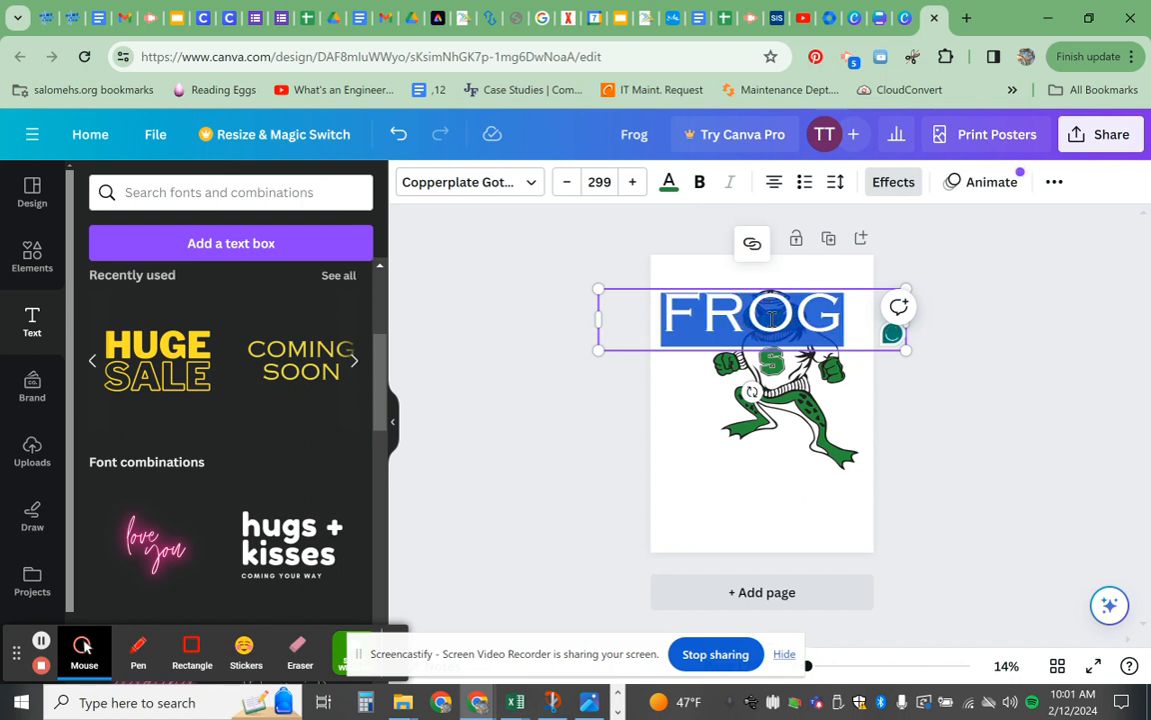
click(772, 311)
drag(780, 315, 791, 331)
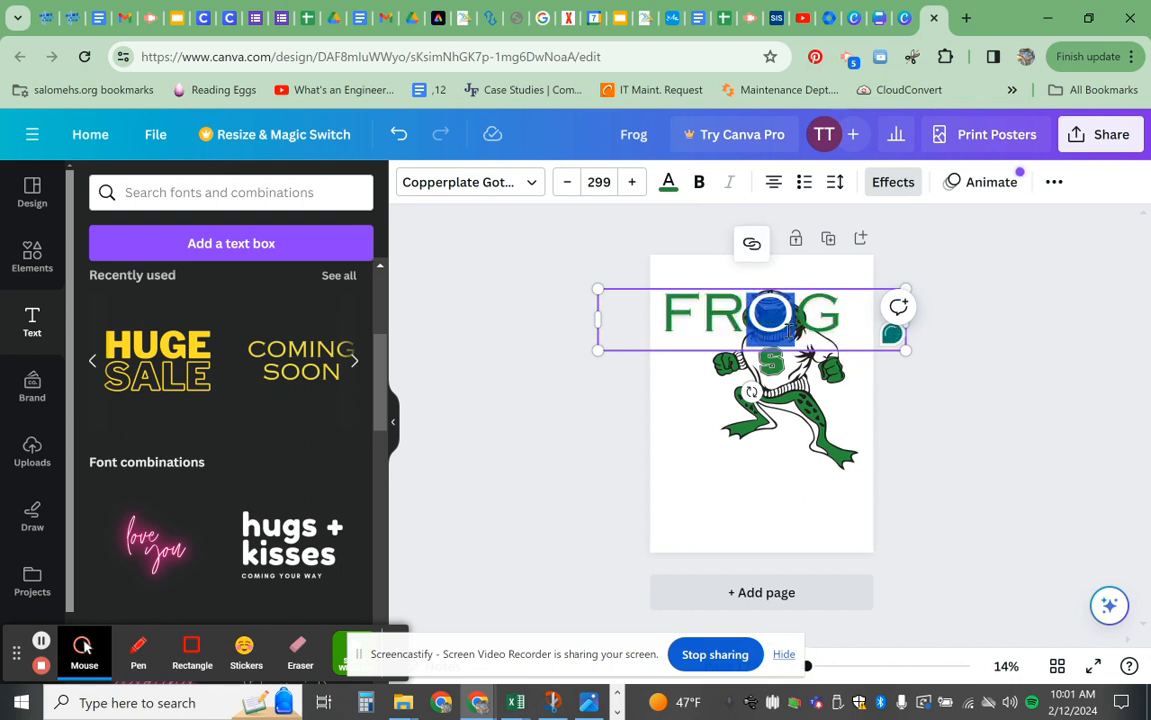
double_click(772, 312)
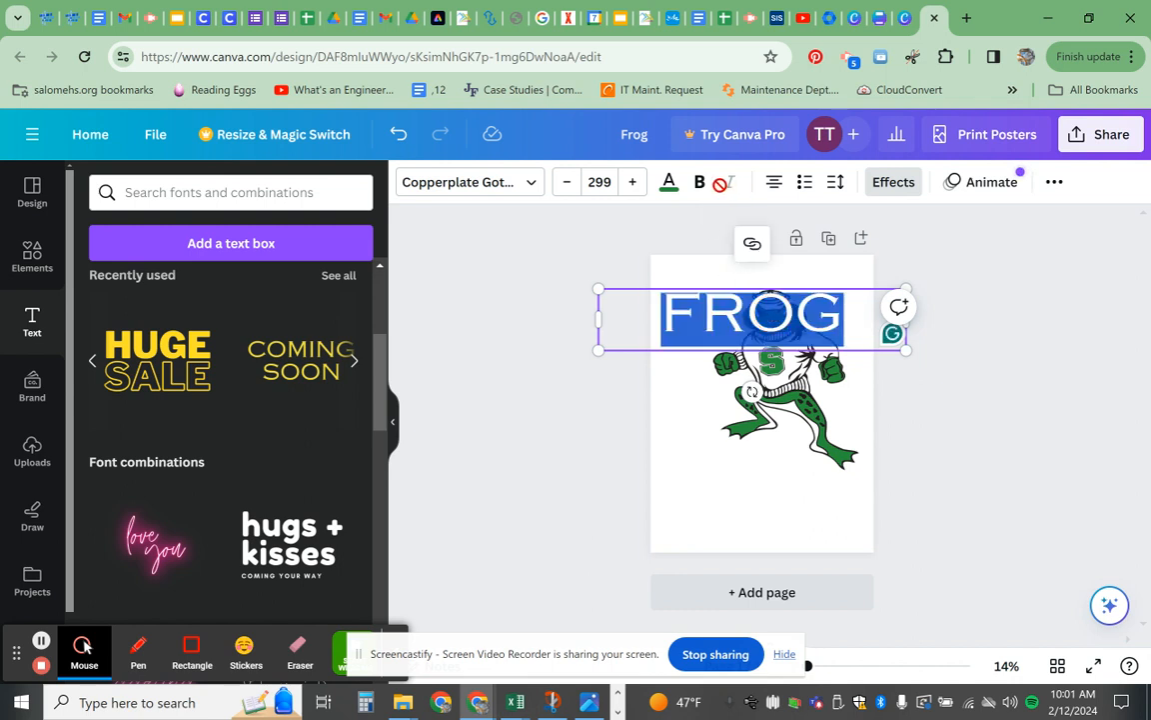
click(699, 182)
Step: Remove the O from the "FROG" text and fill its place with spaces, leaving a gap for the frog's head
click(790, 317)
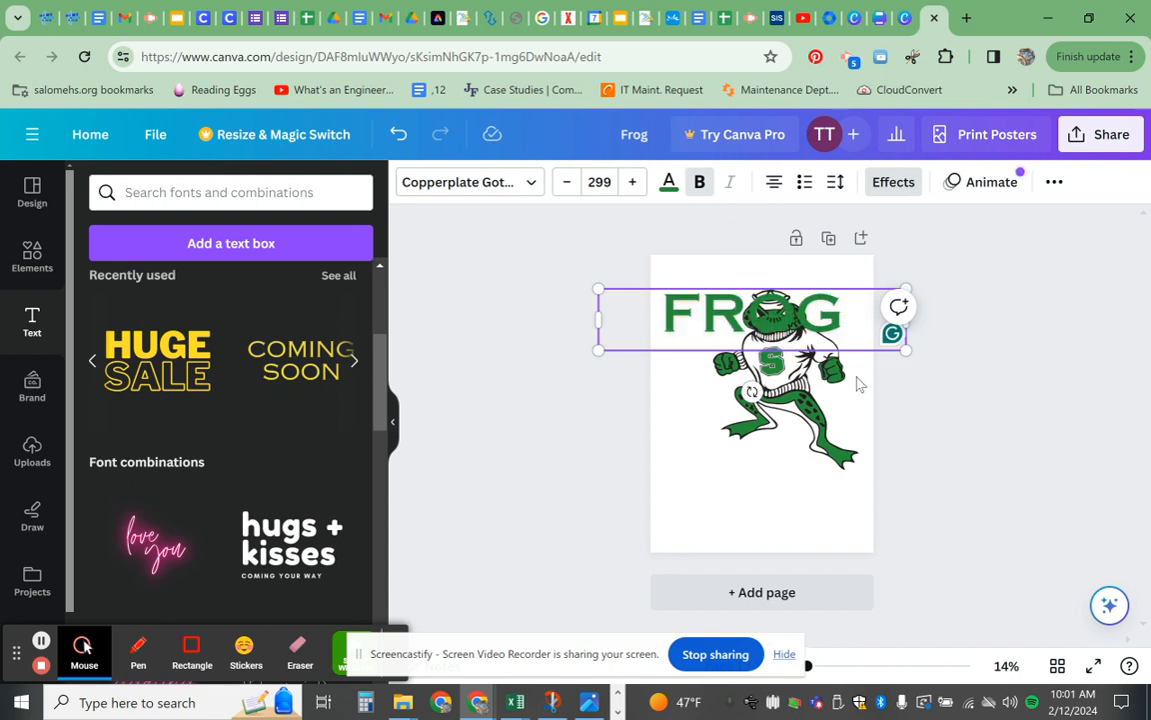
key(BackSpace)
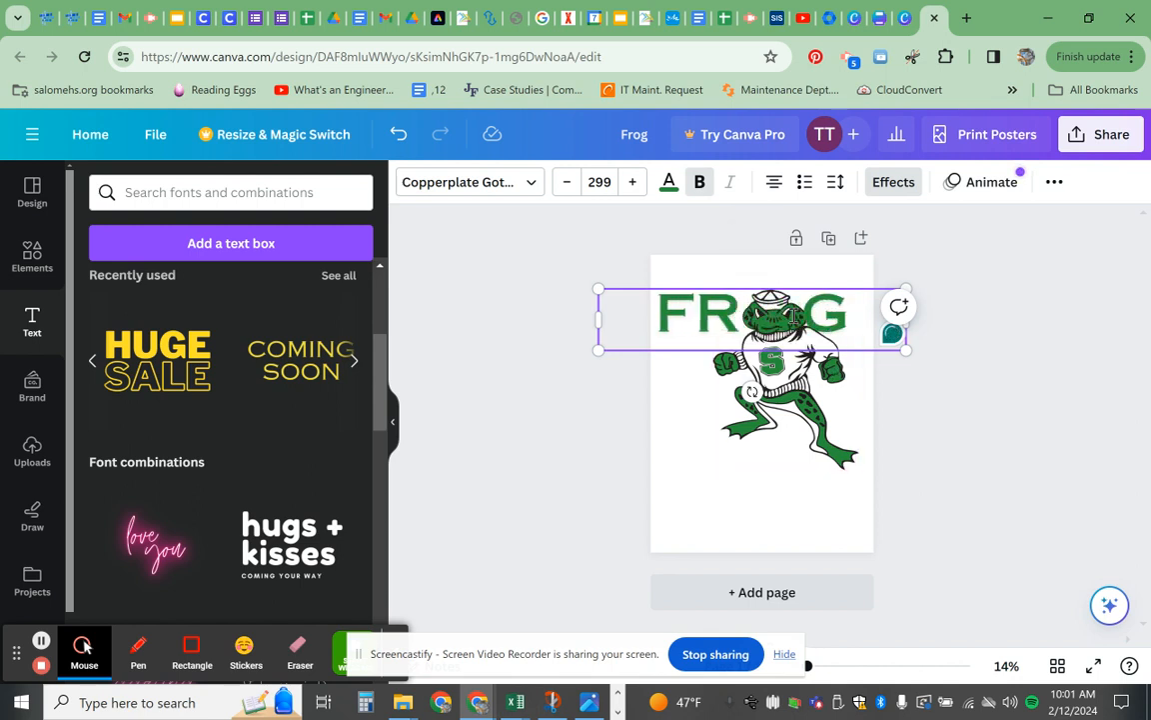
click(937, 371)
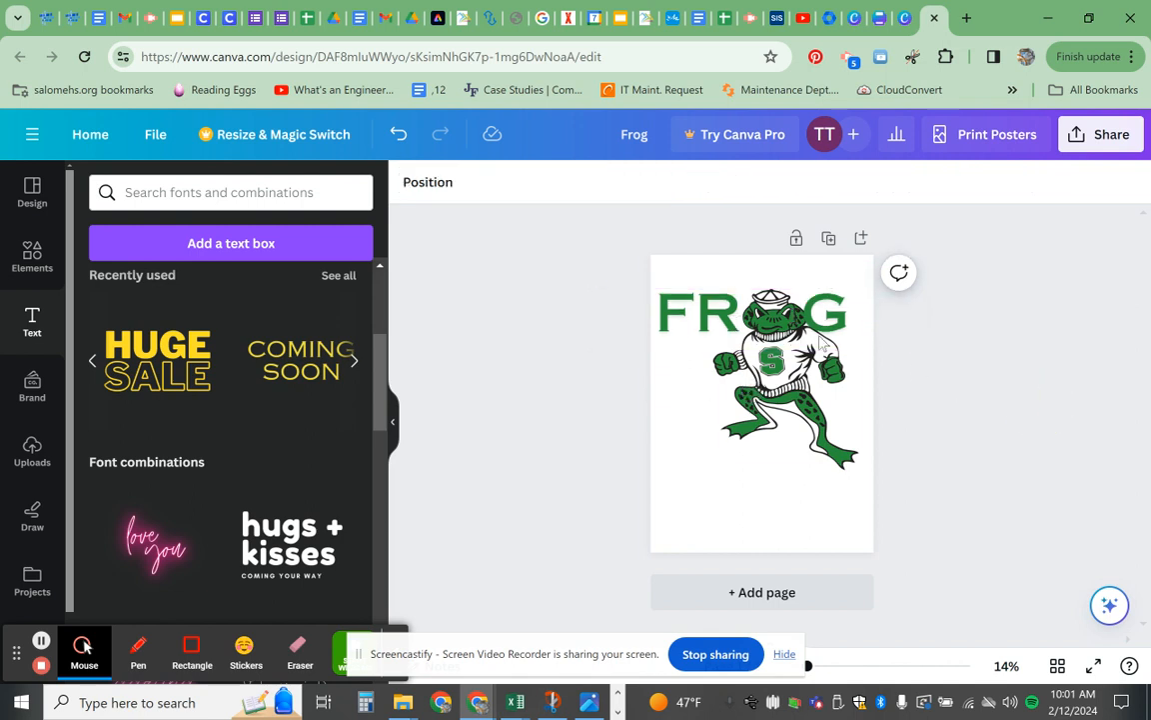
Step: Nudge the "FR G" text slightly to the right so its gap is centered on the frog's head
click(784, 318)
key(Right)
key(Right)
key(Right)
key(Right)
key(Right)
key(Right)
key(Right)
key(Right)
key(Right)
key(Right)
key(Right)
key(Right)
key(Right)
key(Right)
key(Right)
key(Right)
key(Right)
key(Right)
key(Right)
key(Right)
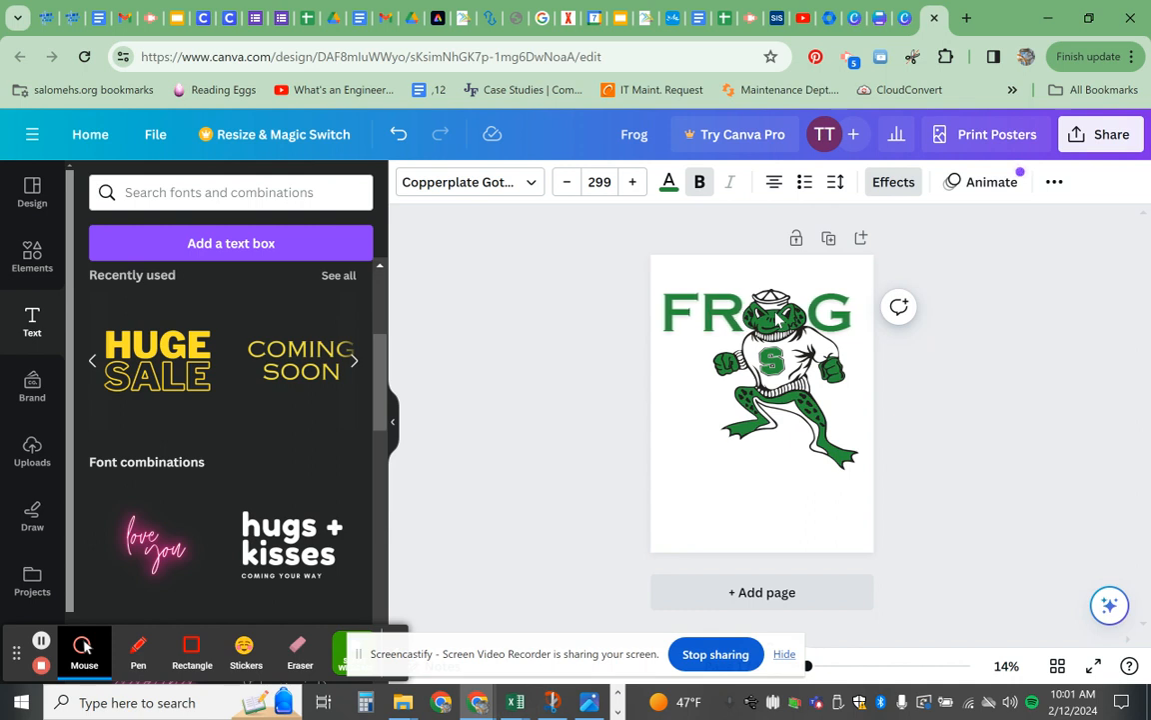
click(899, 381)
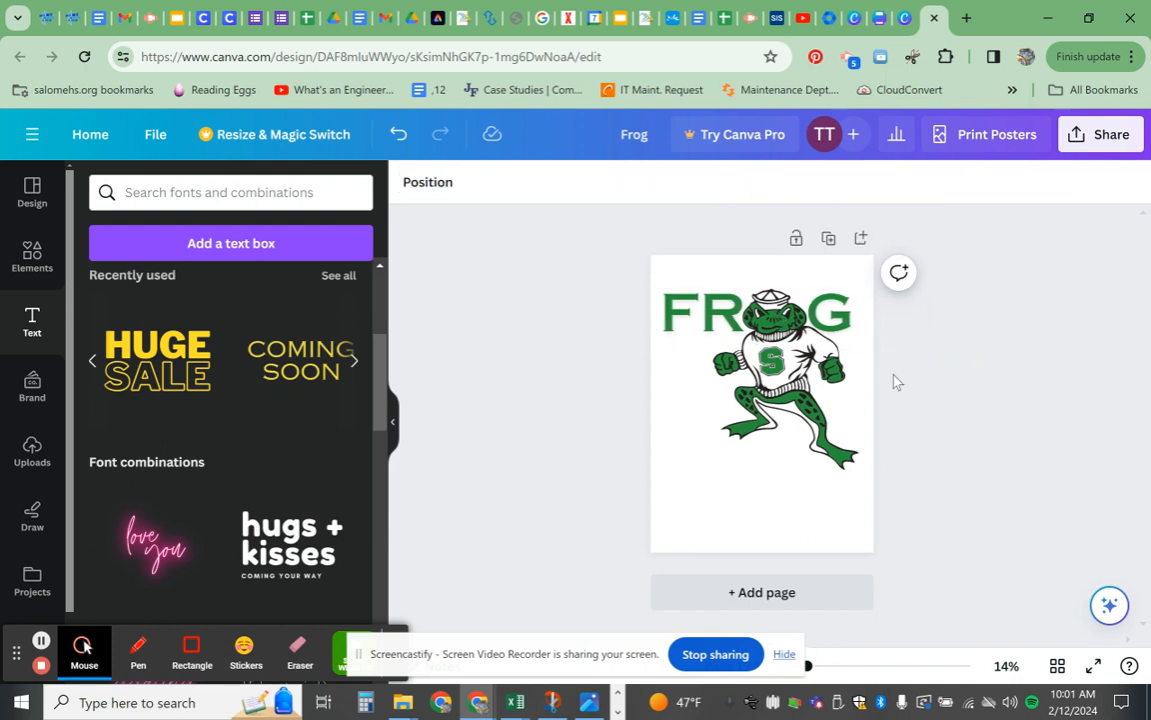
Step: Duplicate the "FR G" text, place the copy below the frog's feet and change its wording to "O"
click(687, 314)
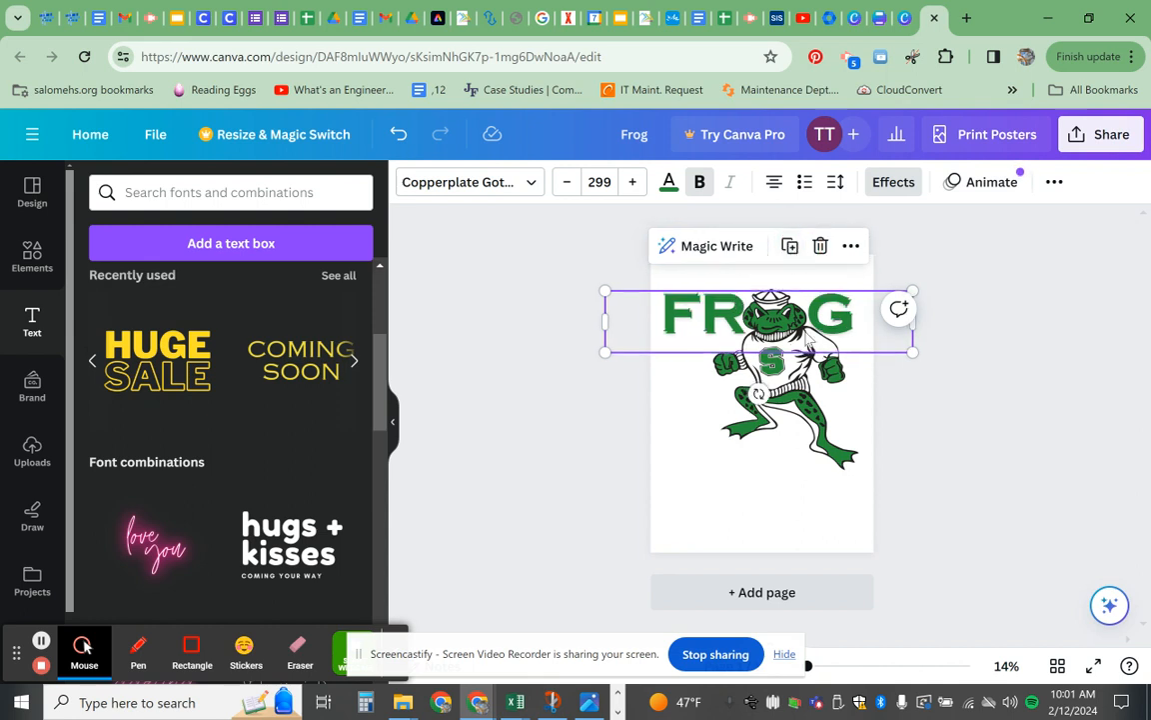
drag(730, 317, 728, 505)
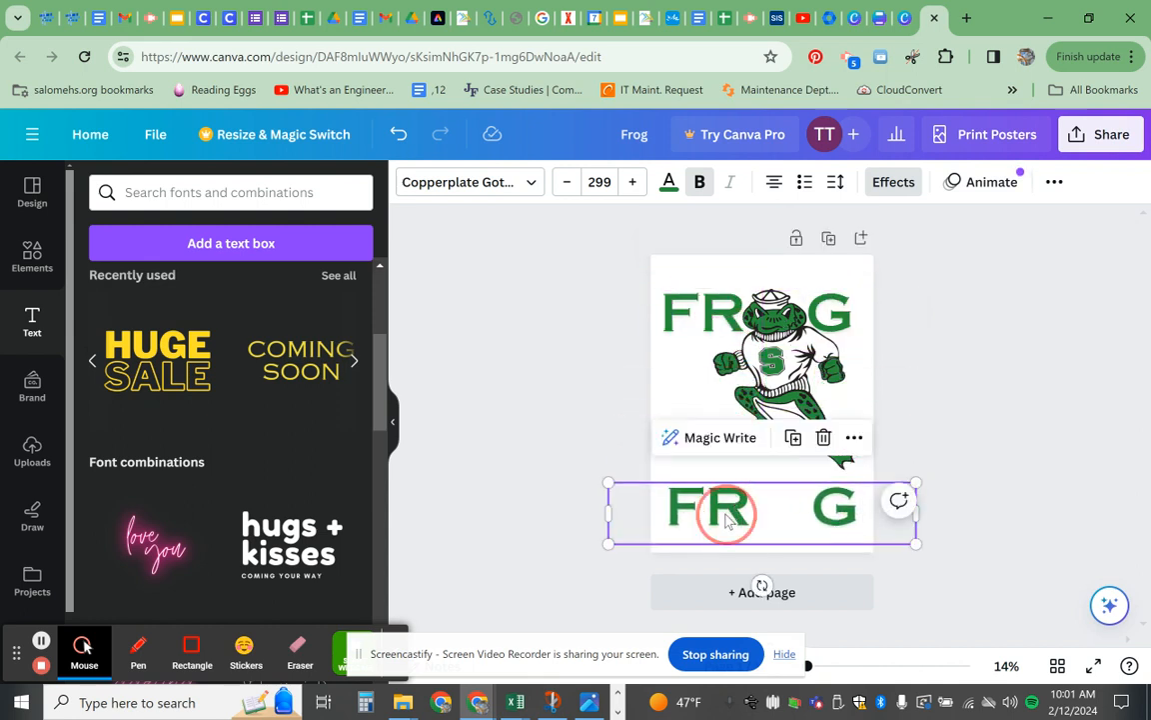
double_click(725, 513)
text(O)
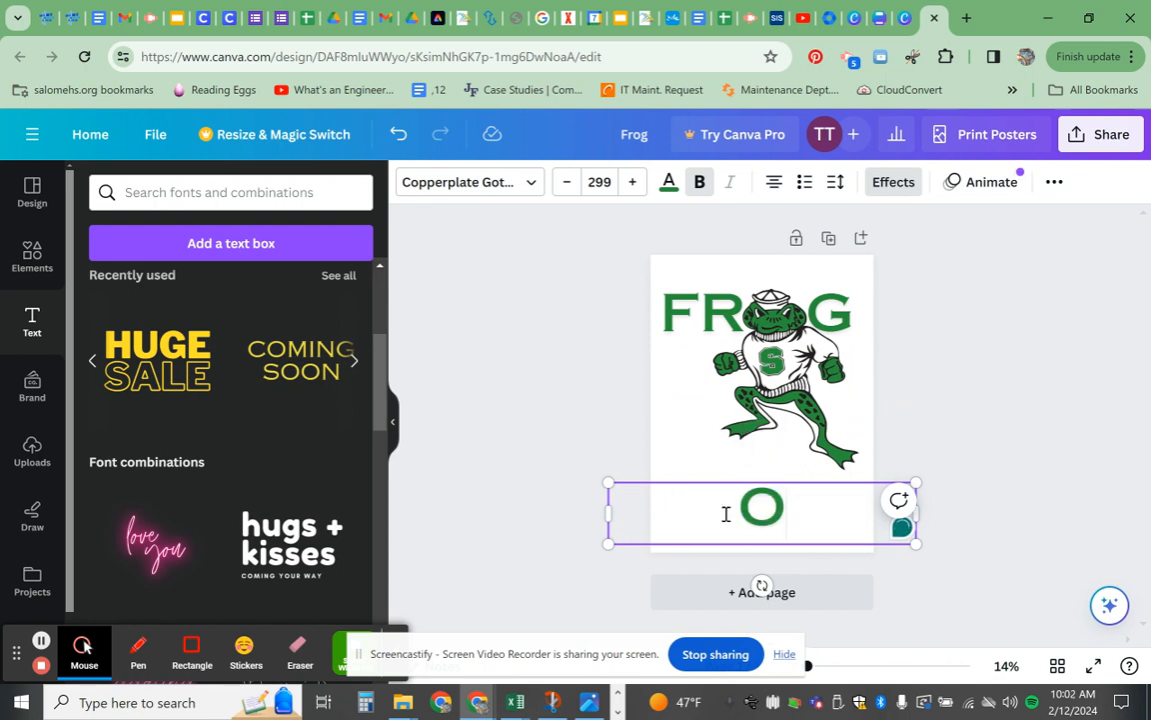
Step: Enlarge the separate "O" to font size 458 and narrow its text box around the letter
drag(796, 508, 737, 506)
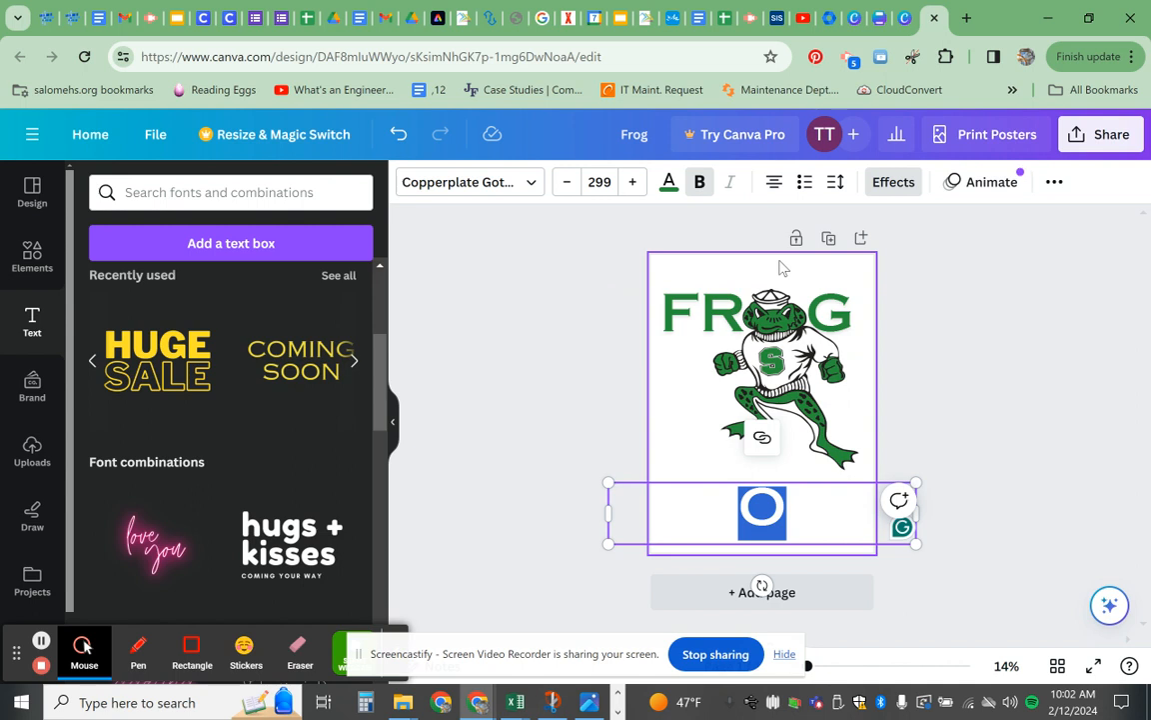
drag(609, 482, 510, 427)
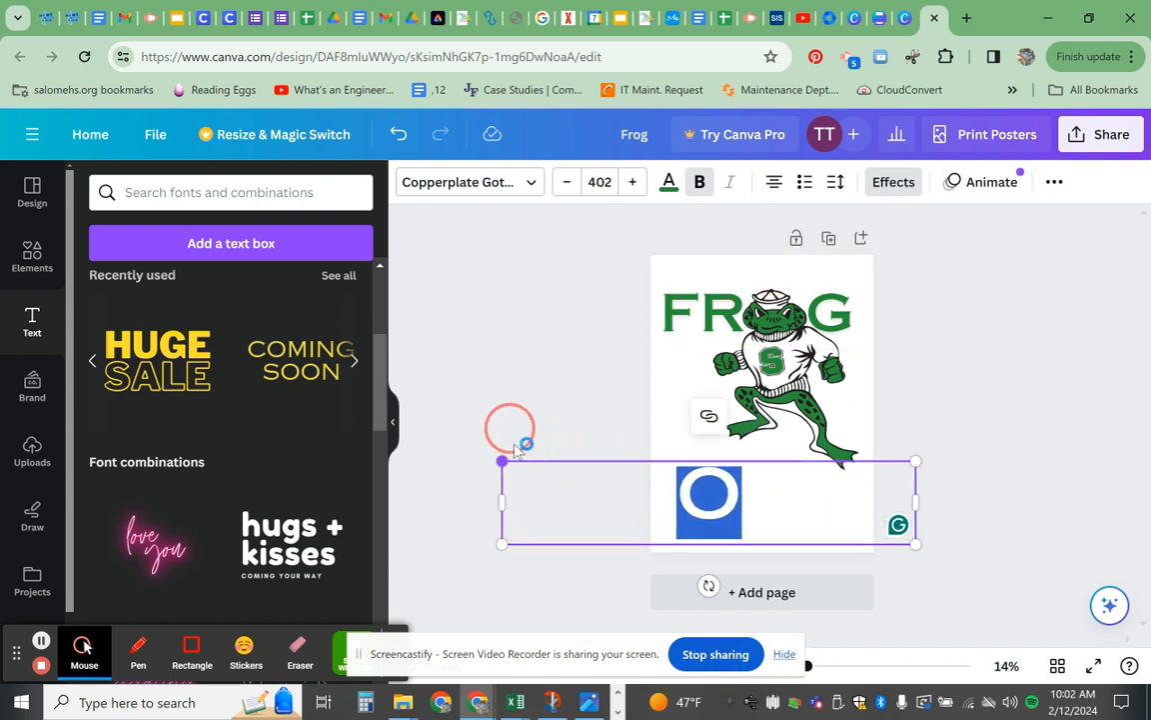
drag(500, 504, 749, 445)
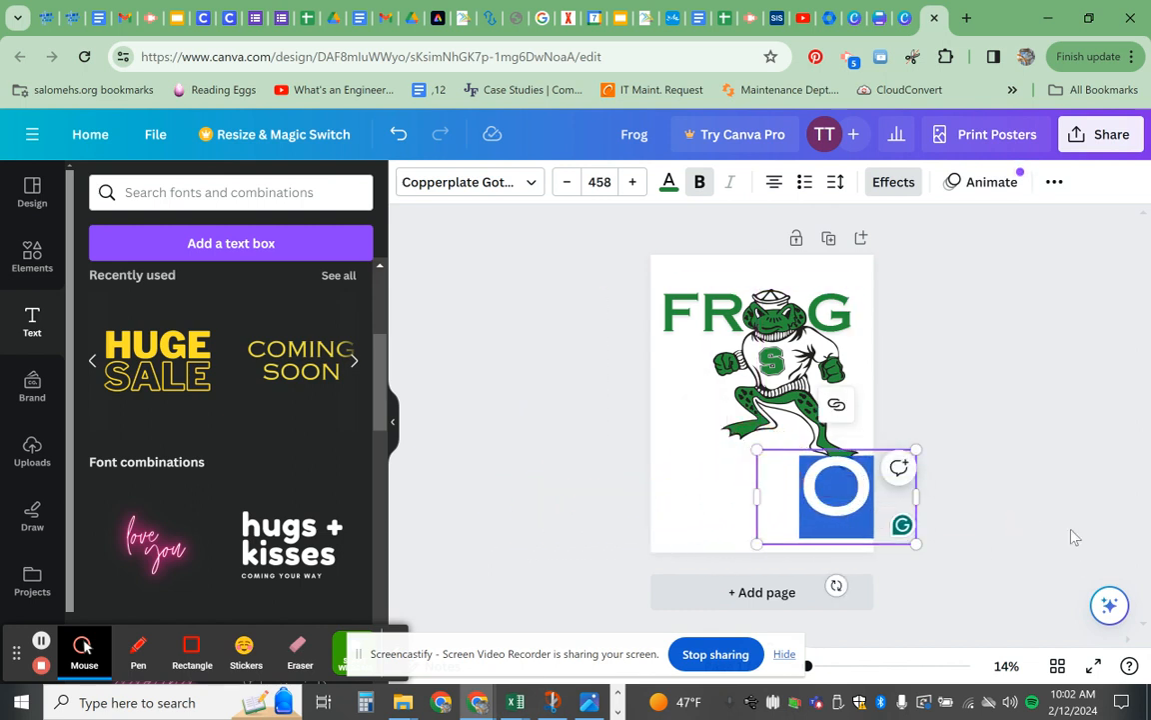
Step: Move the large "O" around the frog's head between R and G, nudging it slightly left and down to center it
drag(828, 472, 788, 330)
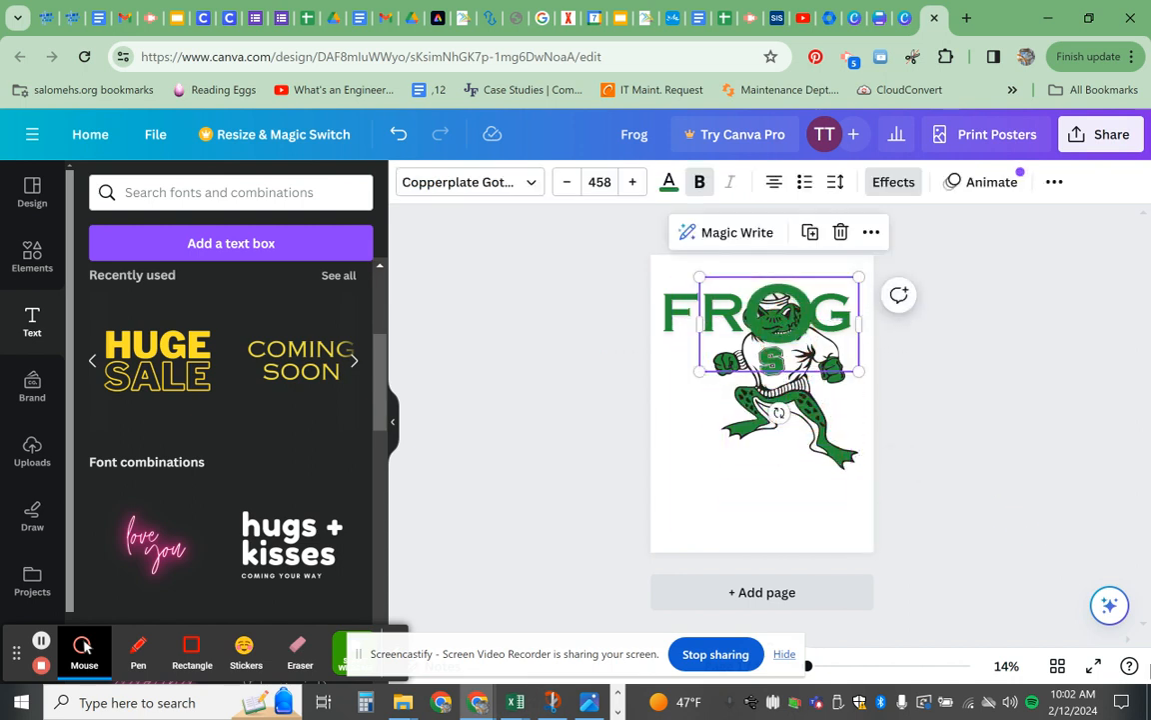
key(Left)
key(Left)
key(Left)
key(Left)
key(Left)
key(Down)
key(Down)
key(Down)
key(Up)
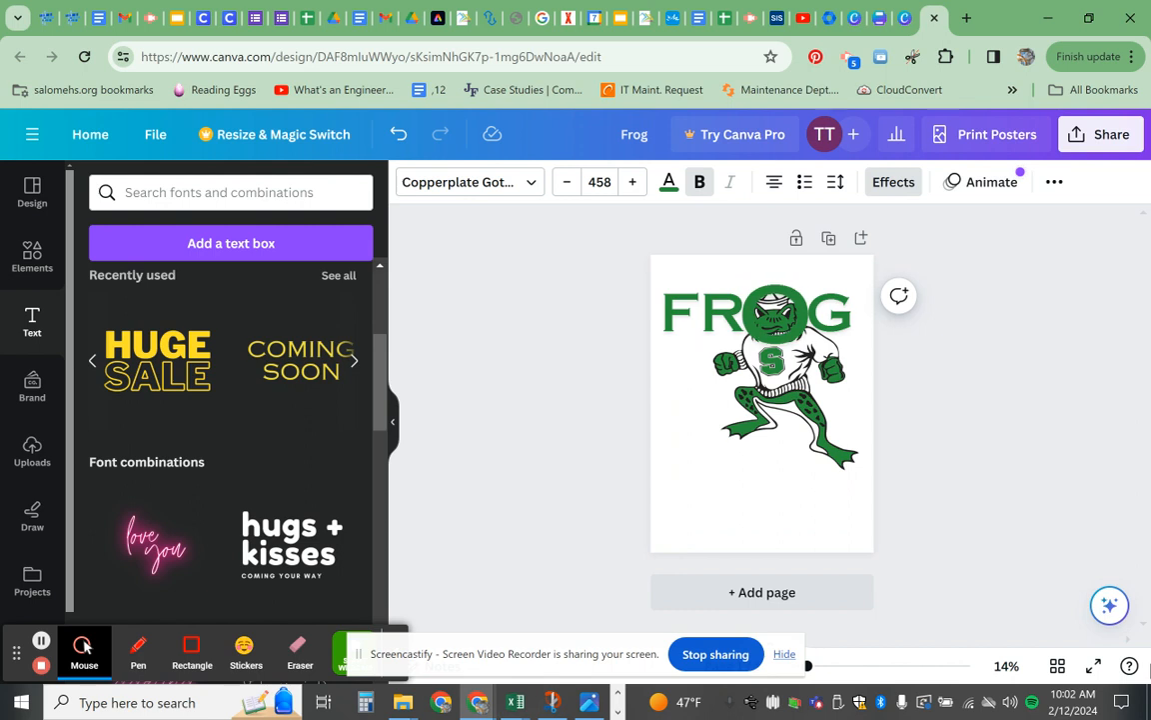
key(Down)
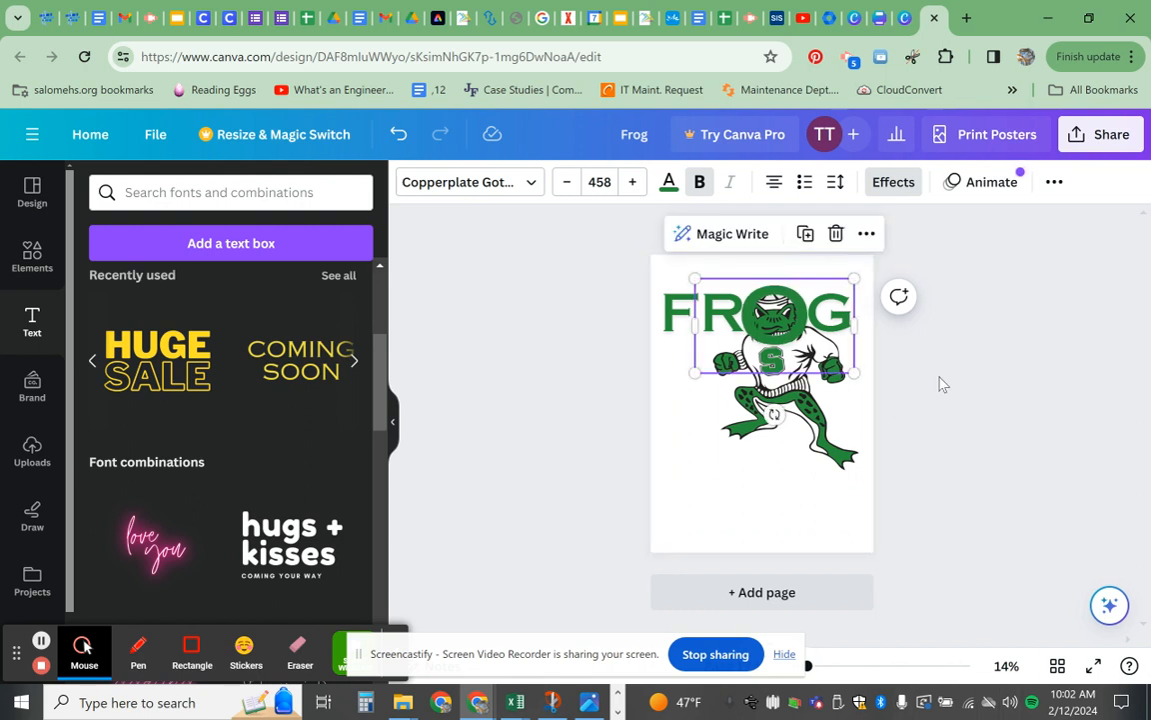
Step: Send the large "O" to the back behind the frog, and nudge the frog slightly to the right within it
click(991, 384)
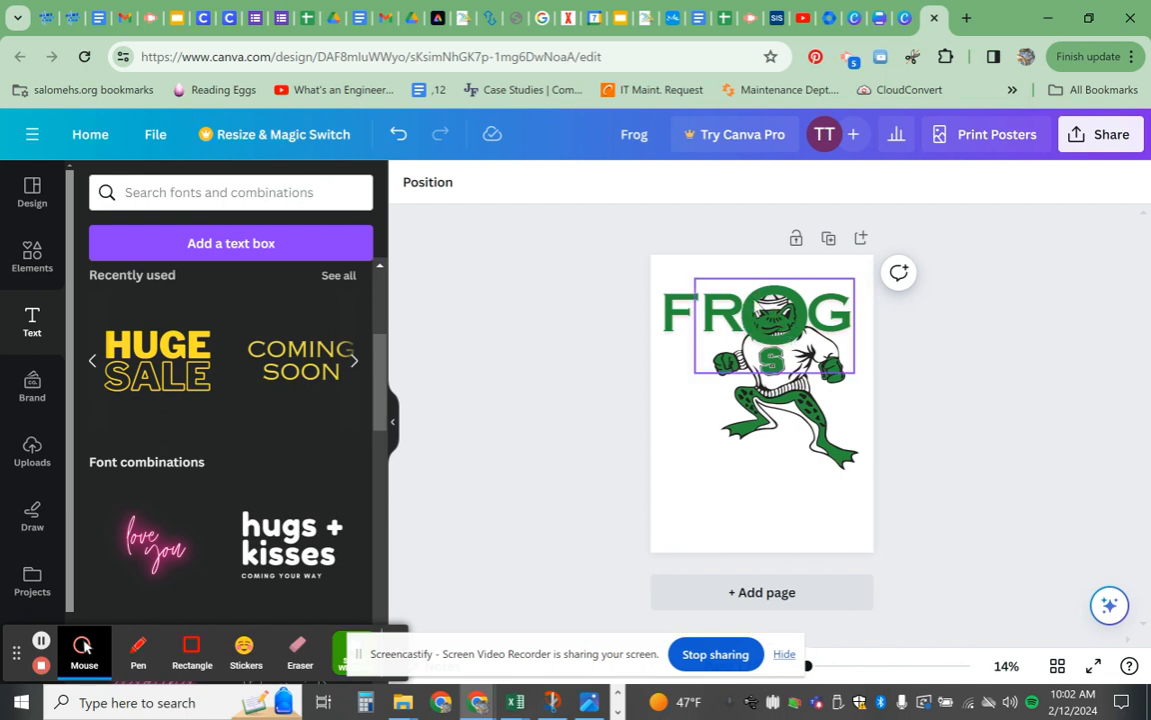
click(783, 334)
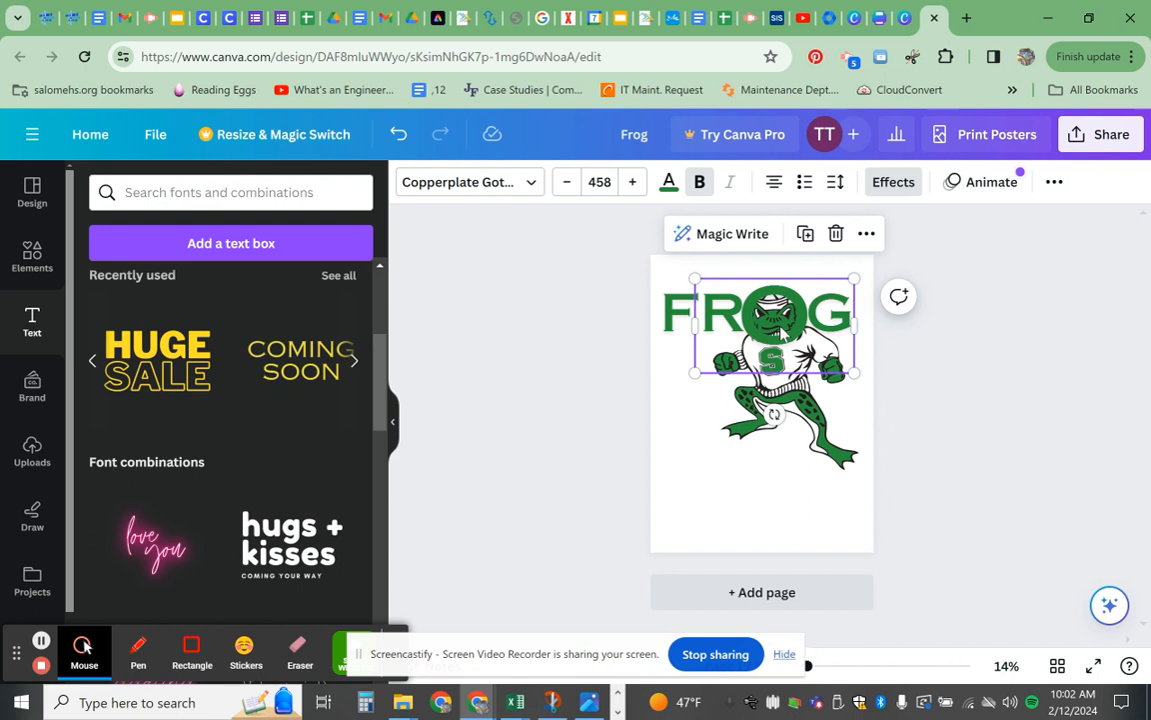
right_click(783, 334)
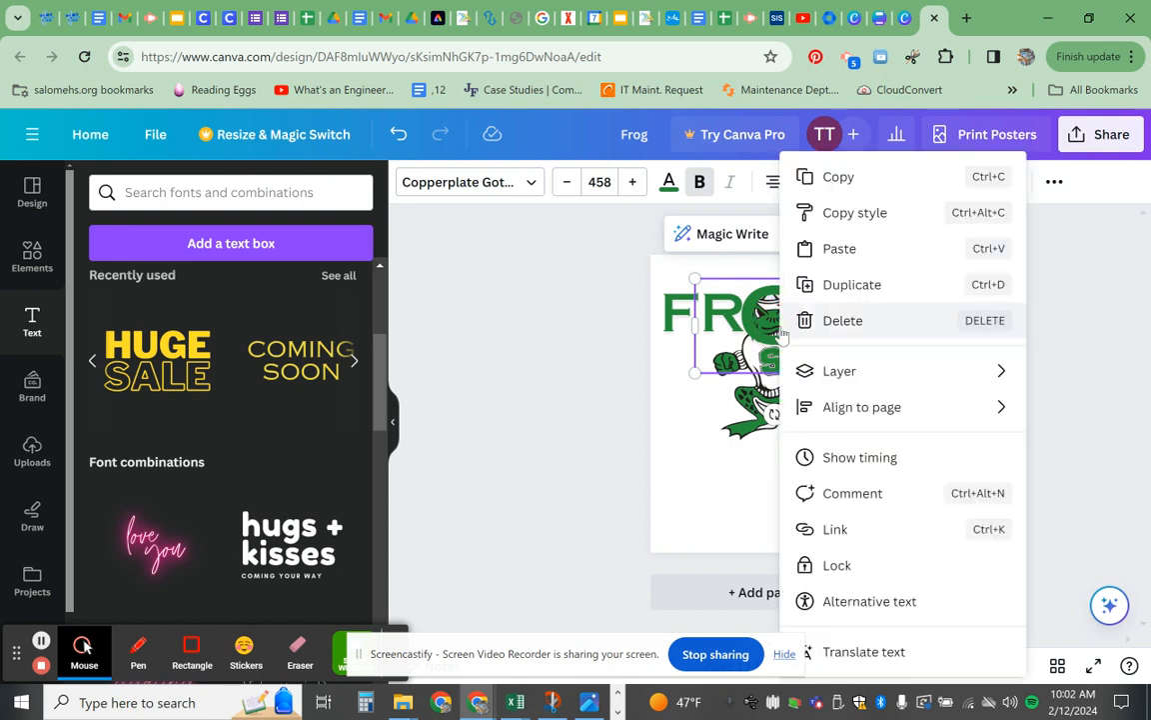
mouse_move(845, 373)
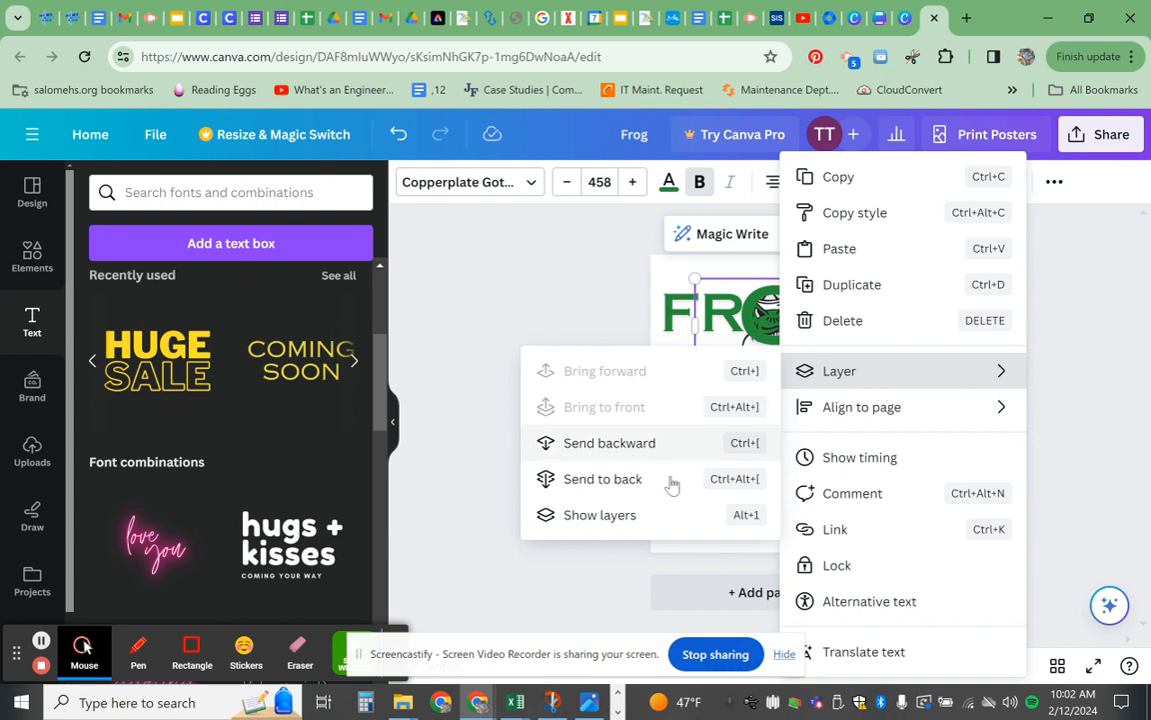
click(624, 489)
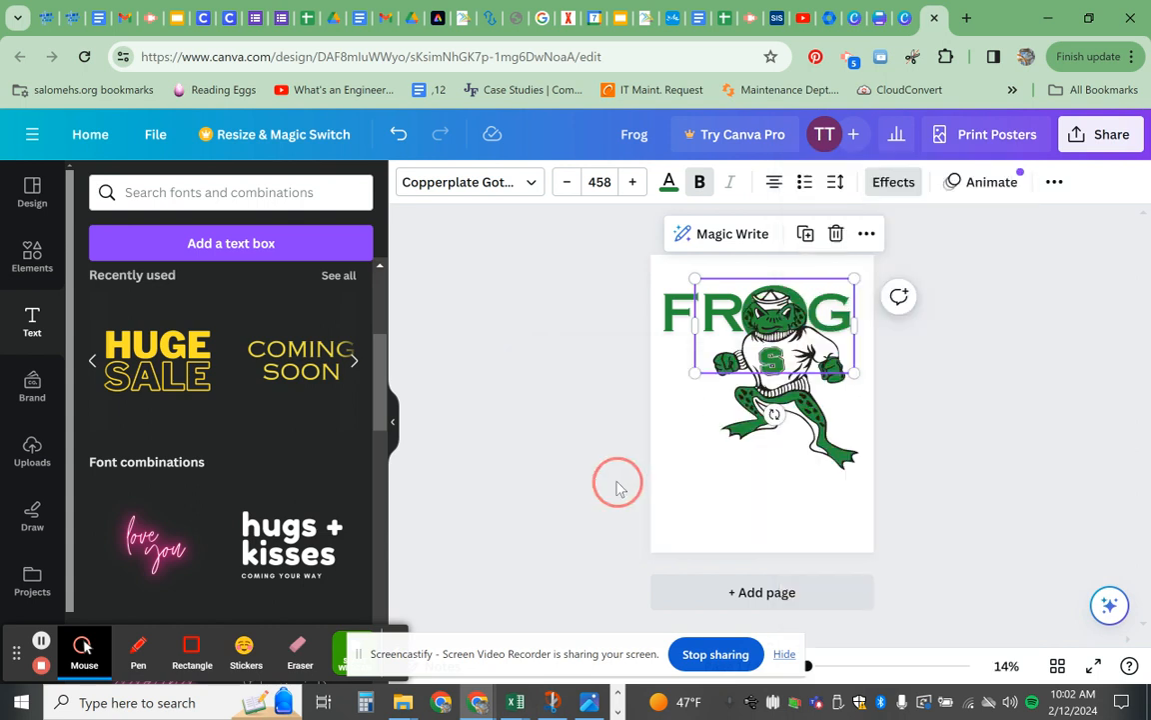
click(968, 362)
click(722, 335)
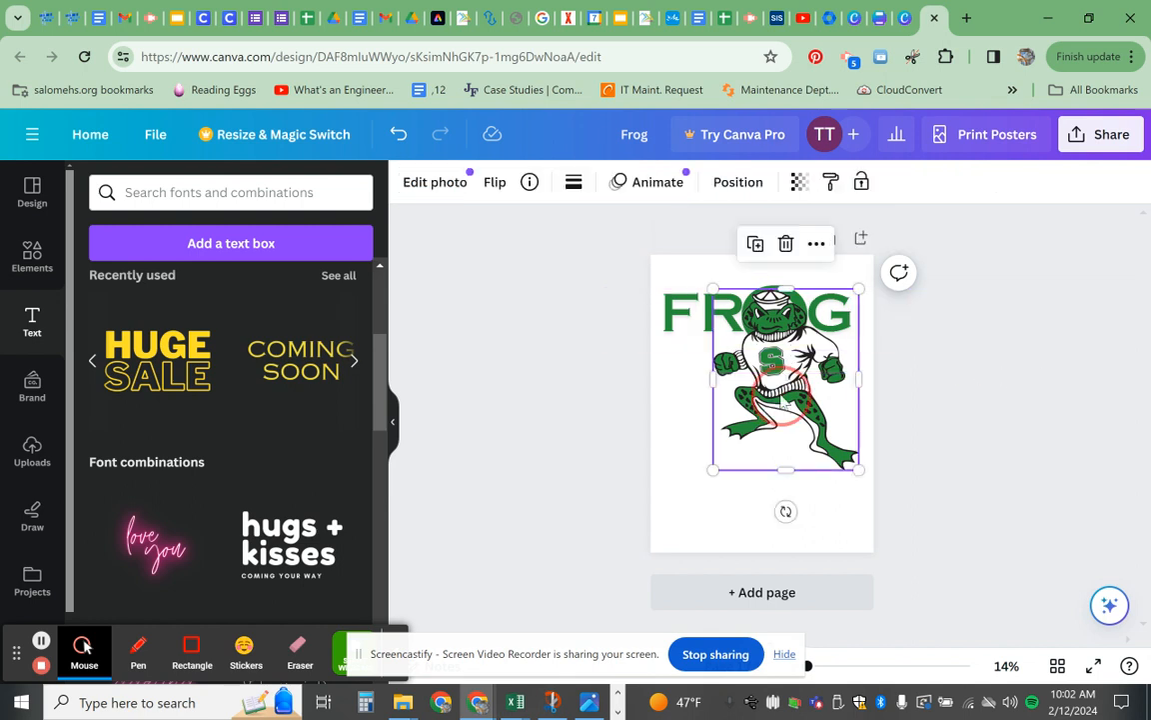
drag(783, 405, 785, 406)
Step: Duplicate the "FR G" text, place the copy across the frog's legs and change its wording to "COUNTRY"
click(691, 330)
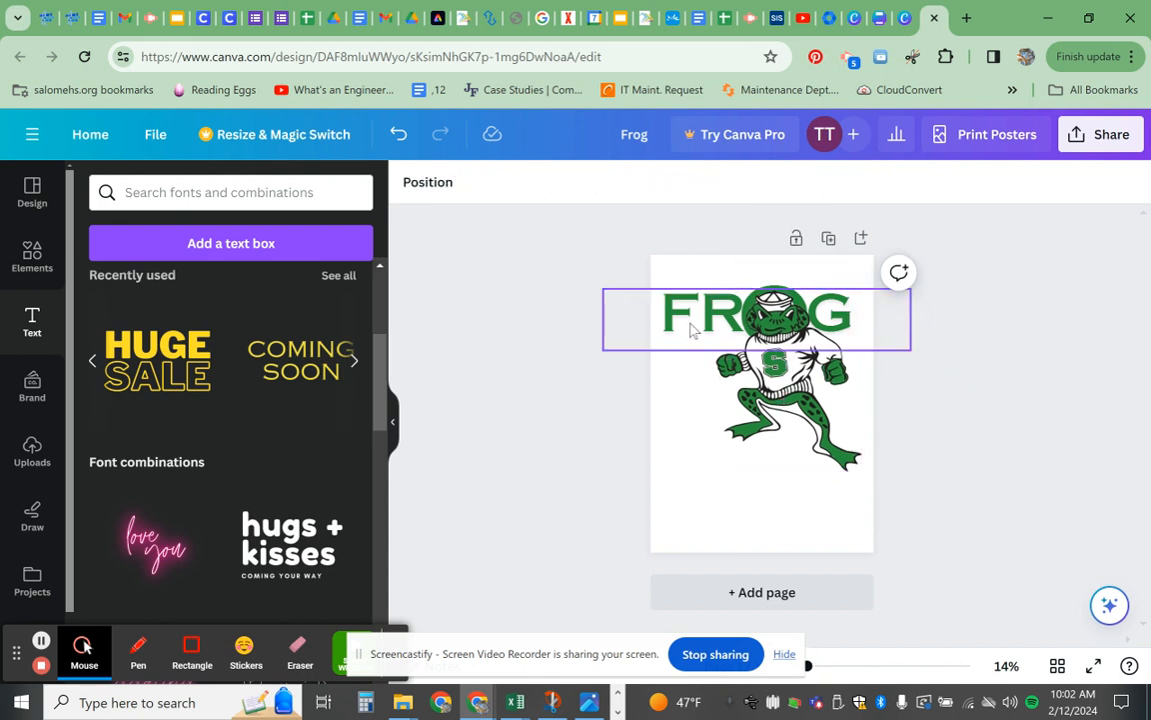
click(790, 246)
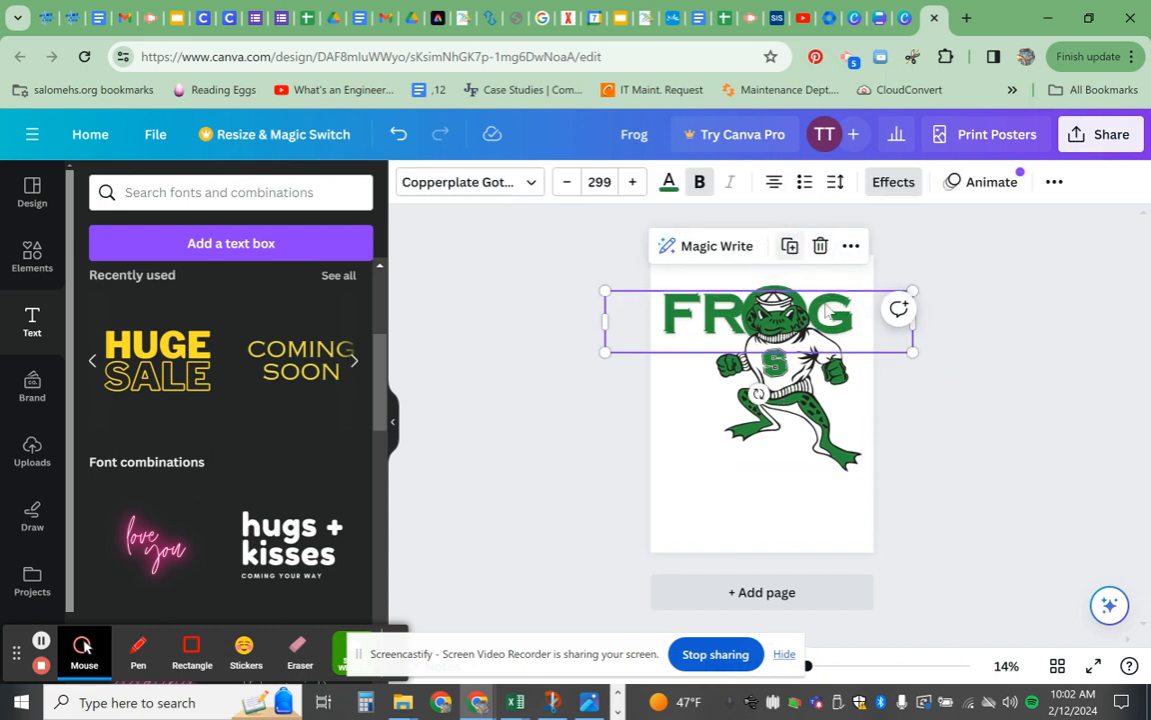
drag(709, 315, 707, 406)
double_click(715, 418)
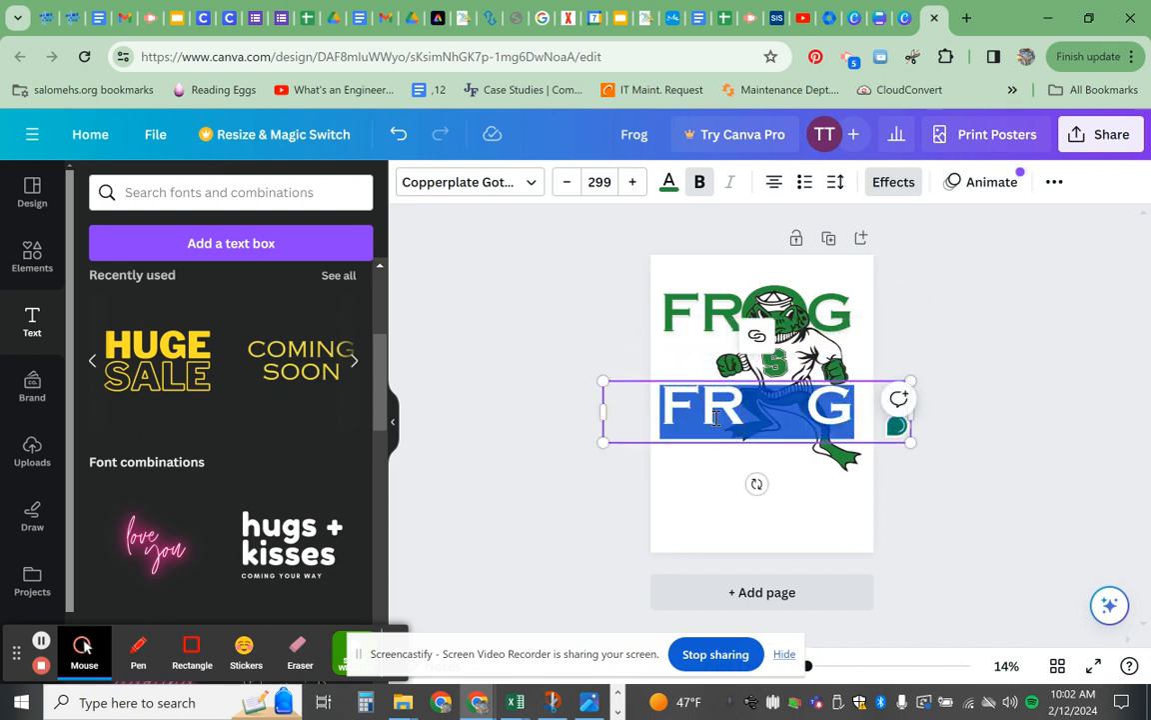
text(COUNTRY)
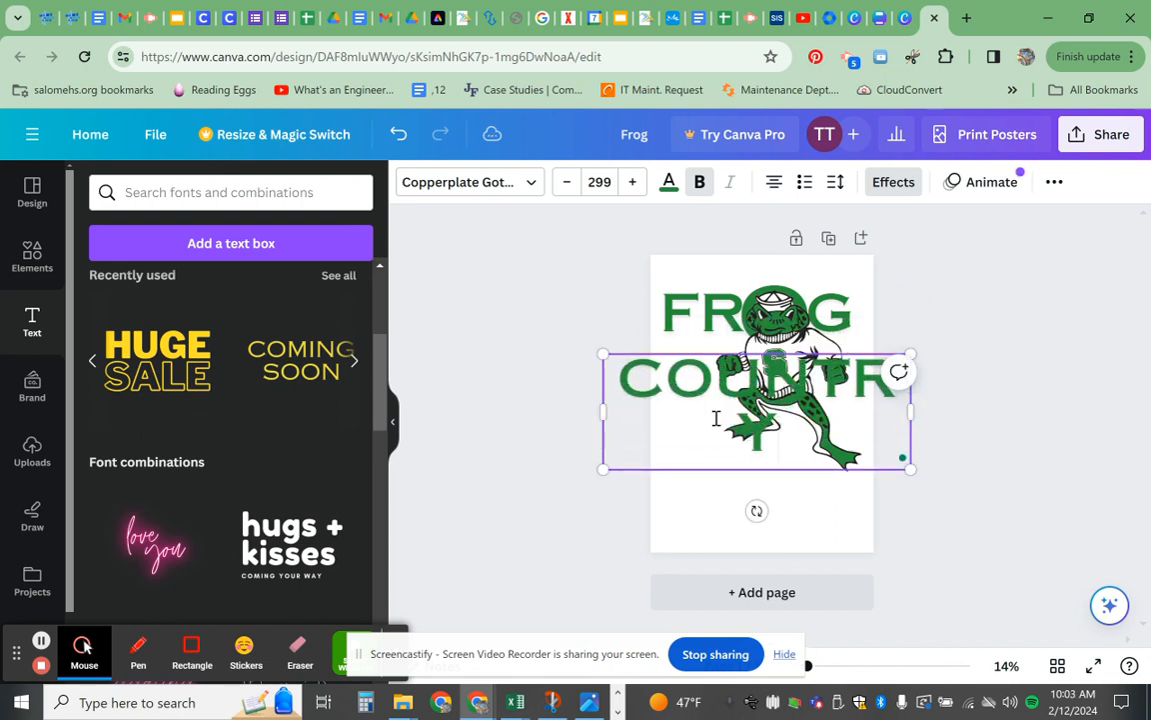
Step: Shrink the "COUNTRY" text to font size 218 and move it up beneath "FROG", across the frog's chest
drag(596, 412, 663, 426)
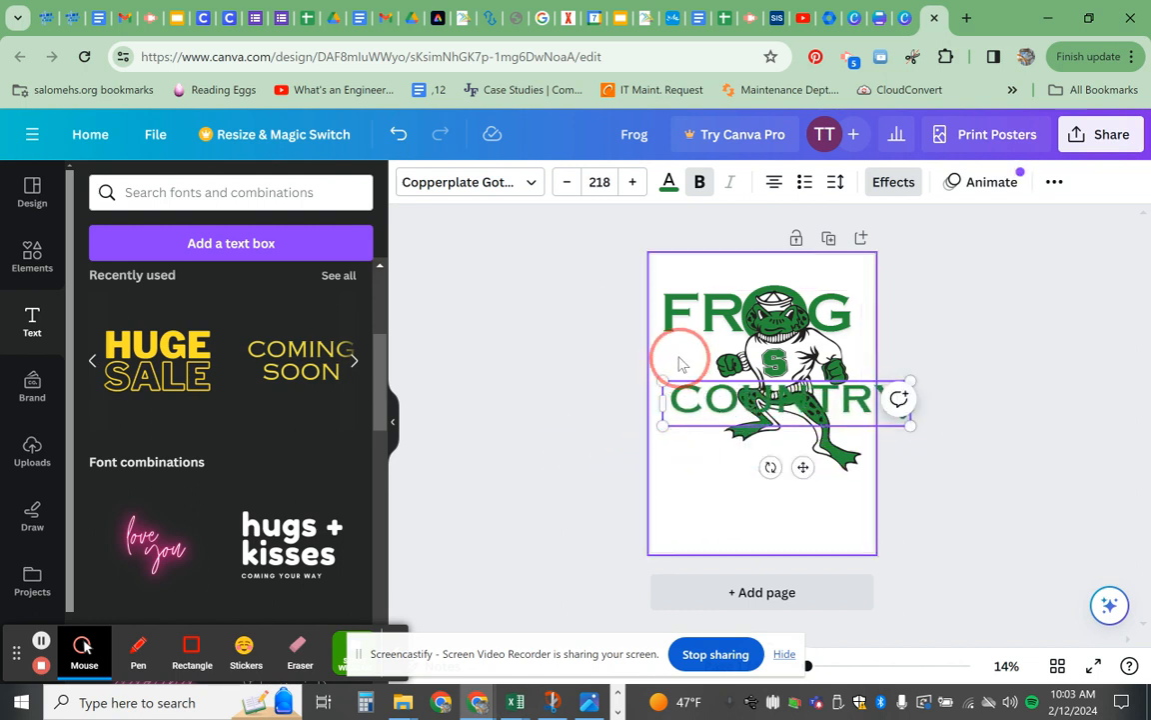
click(713, 428)
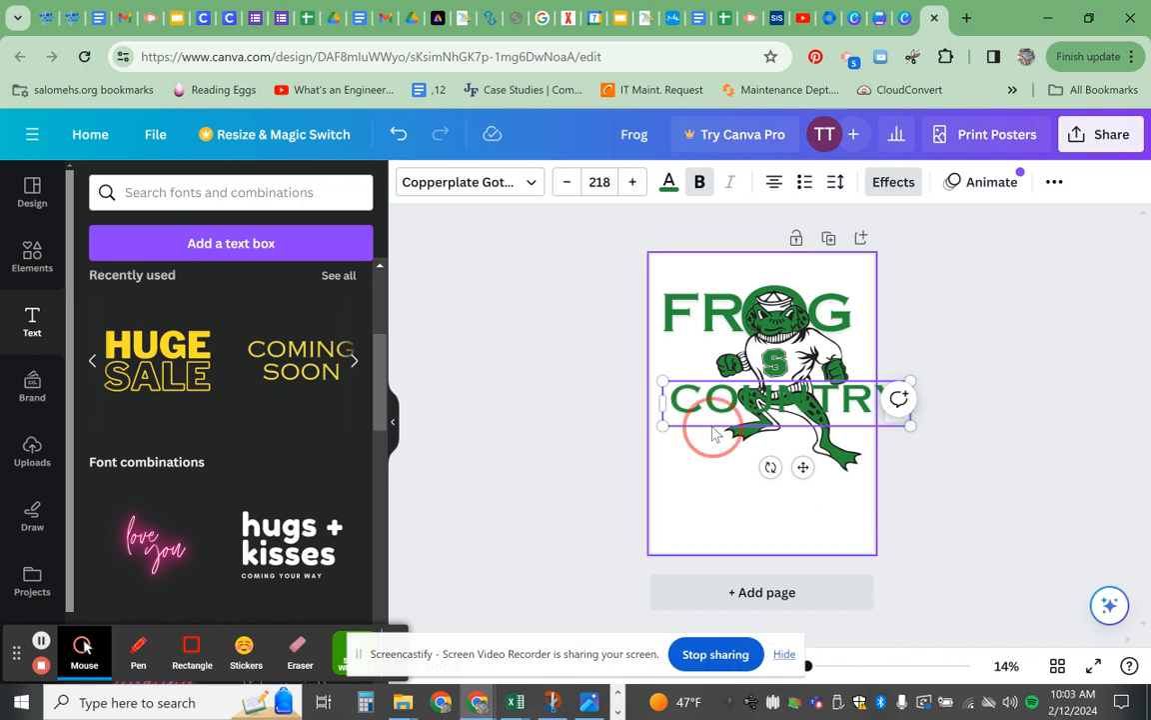
click(960, 425)
drag(824, 397, 800, 358)
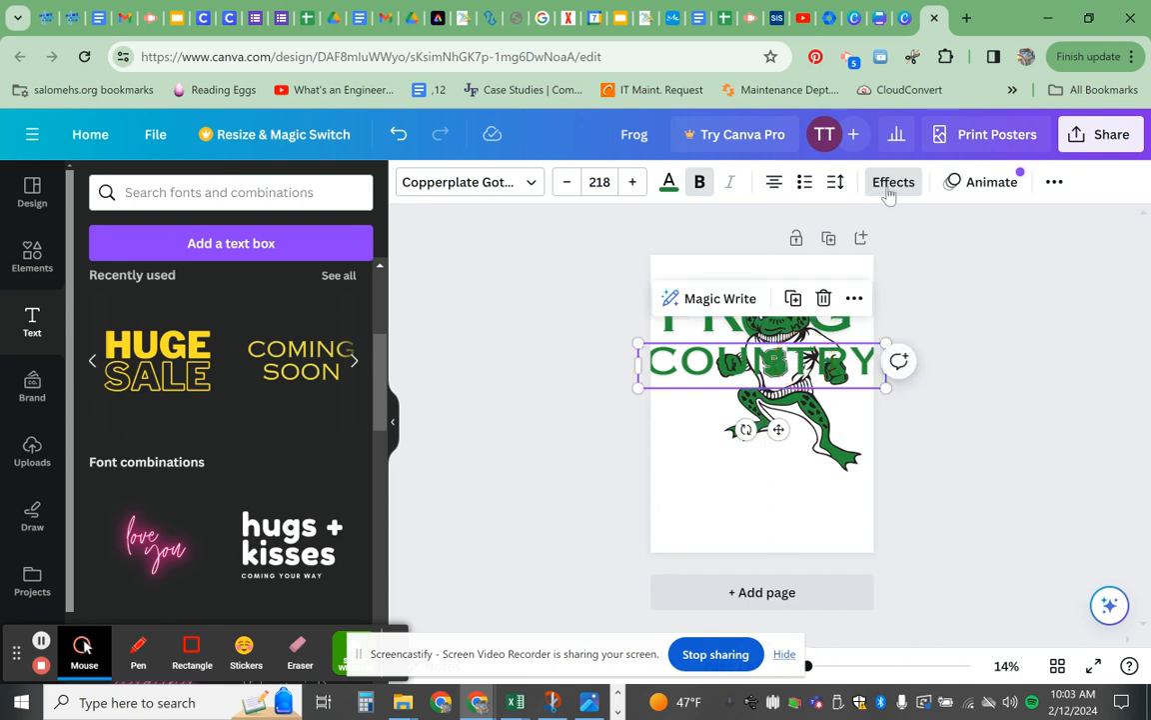
Step: Look through the text effects, color and font options for the "COUNTRY" text
click(888, 186)
scroll(326, 486, down, 3)
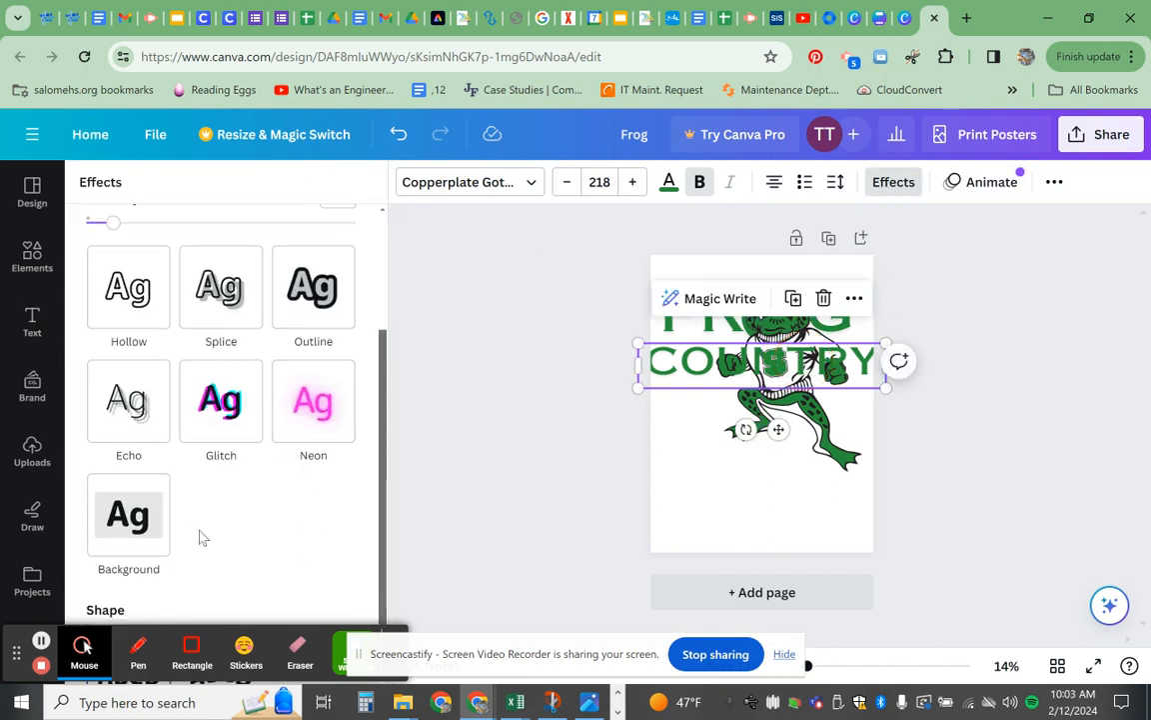
scroll(203, 534, down, 1)
scroll(312, 496, up, 3)
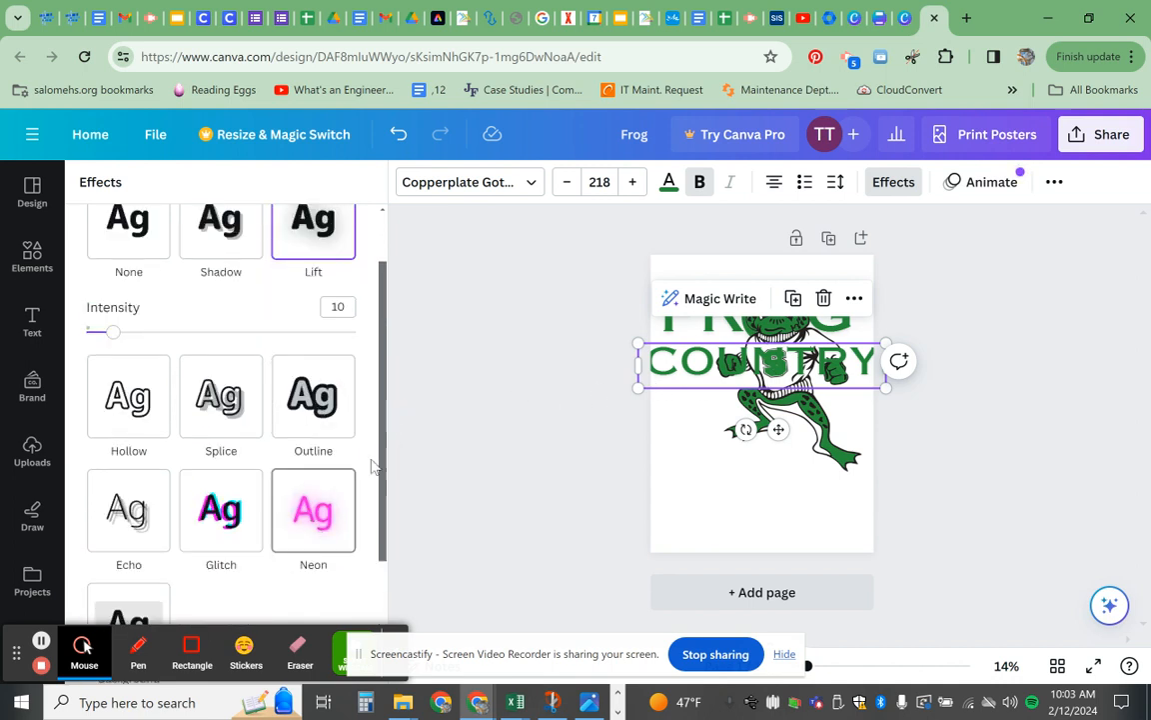
click(1017, 460)
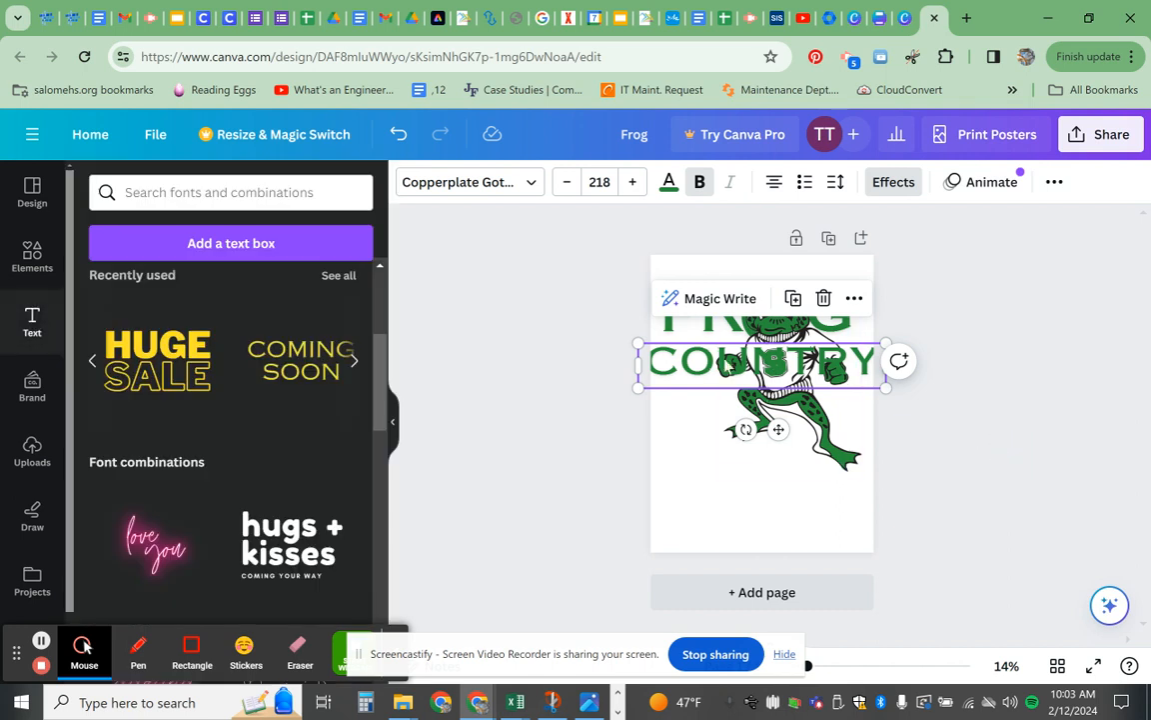
click(731, 366)
click(766, 369)
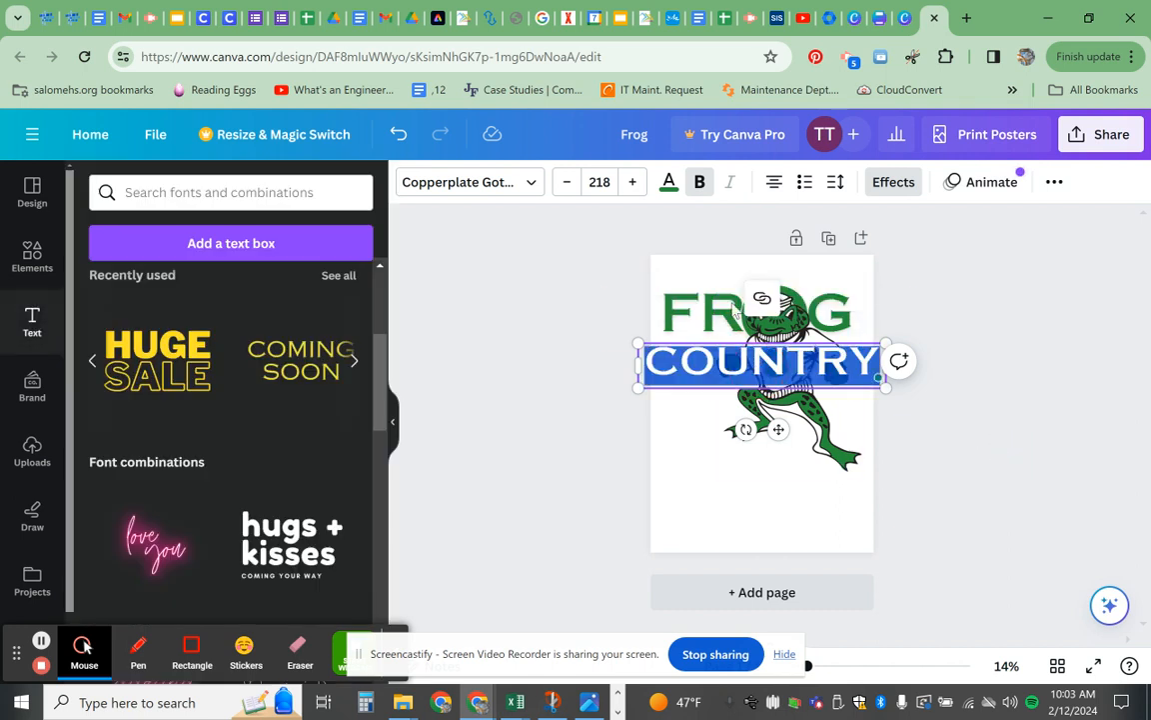
click(669, 182)
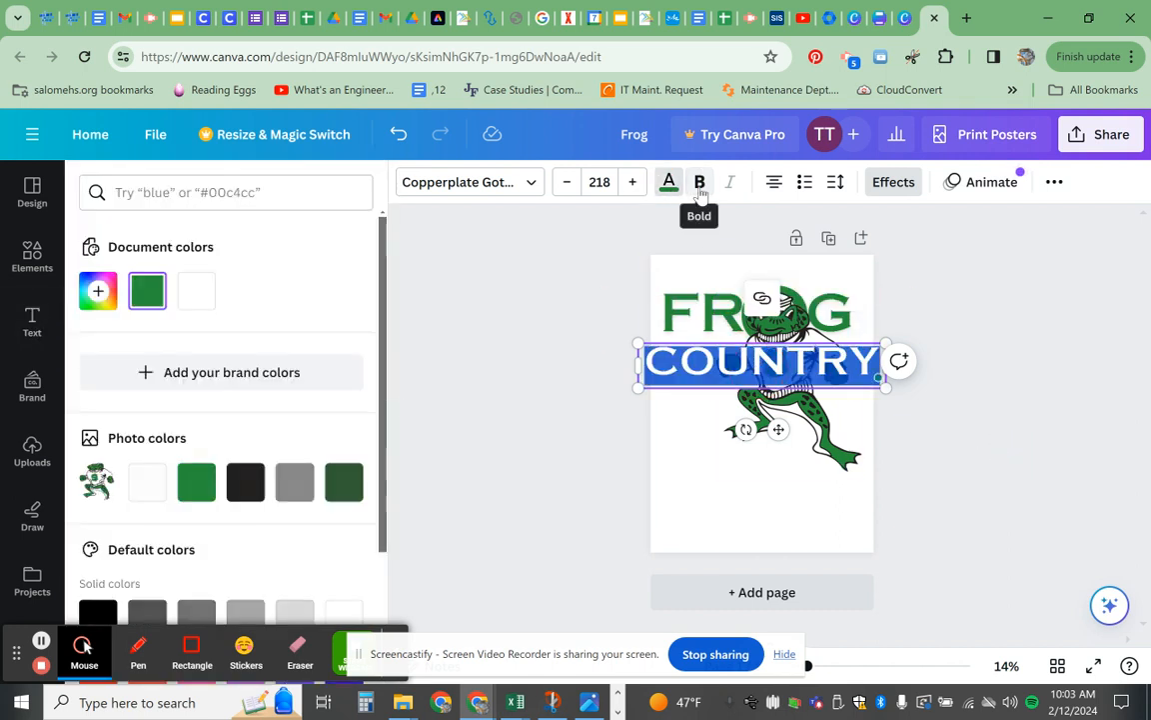
click(596, 267)
click(481, 186)
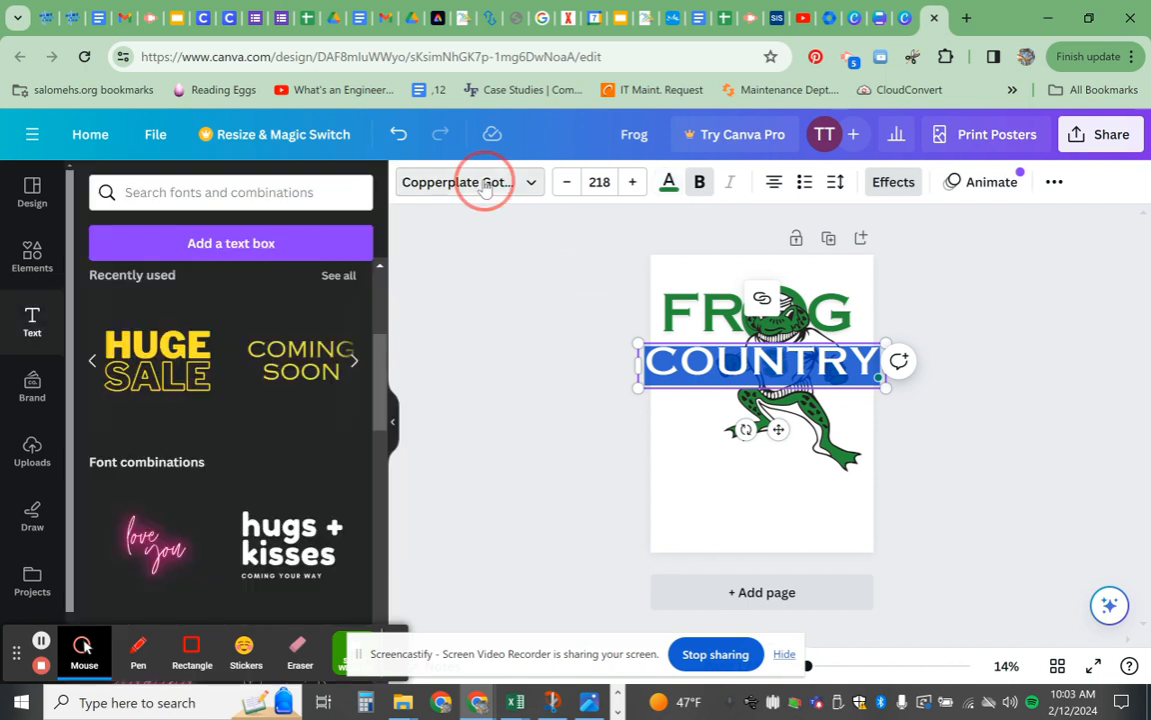
mouse_move(384, 311)
mouse_down()
mouse_move(378, 467)
mouse_move(391, 419)
mouse_move(390, 300)
mouse_up()
click(1025, 404)
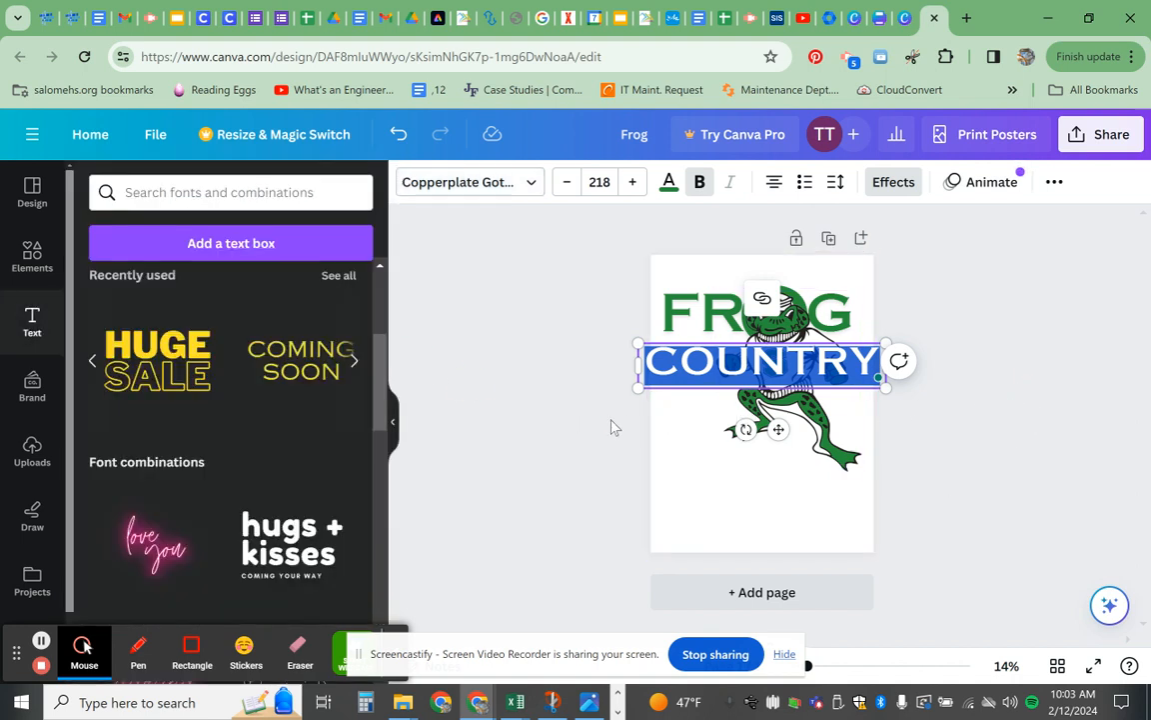
click(994, 406)
Step: Scale "COUNTRY" down slightly to fit within the page width and center it close under "FROG"
click(700, 340)
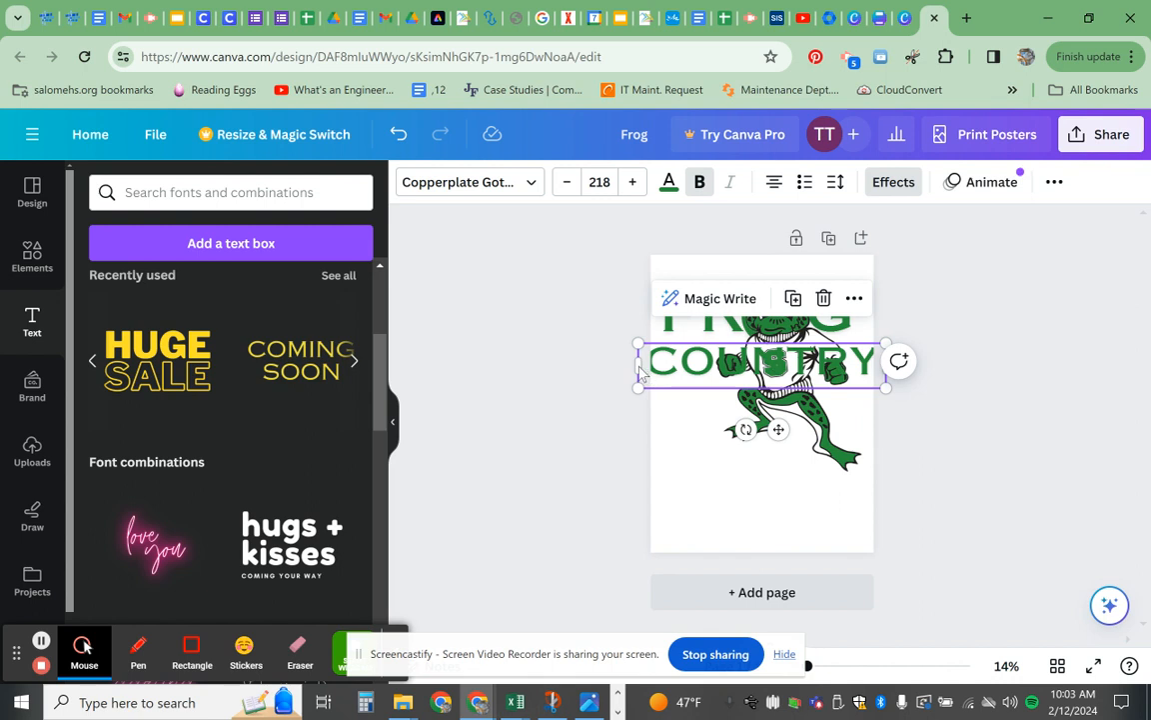
mouse_move(640, 371)
mouse_down()
mouse_move(656, 362)
mouse_move(640, 366)
mouse_up()
drag(887, 389, 868, 385)
click(964, 310)
drag(791, 373, 800, 366)
click(1022, 348)
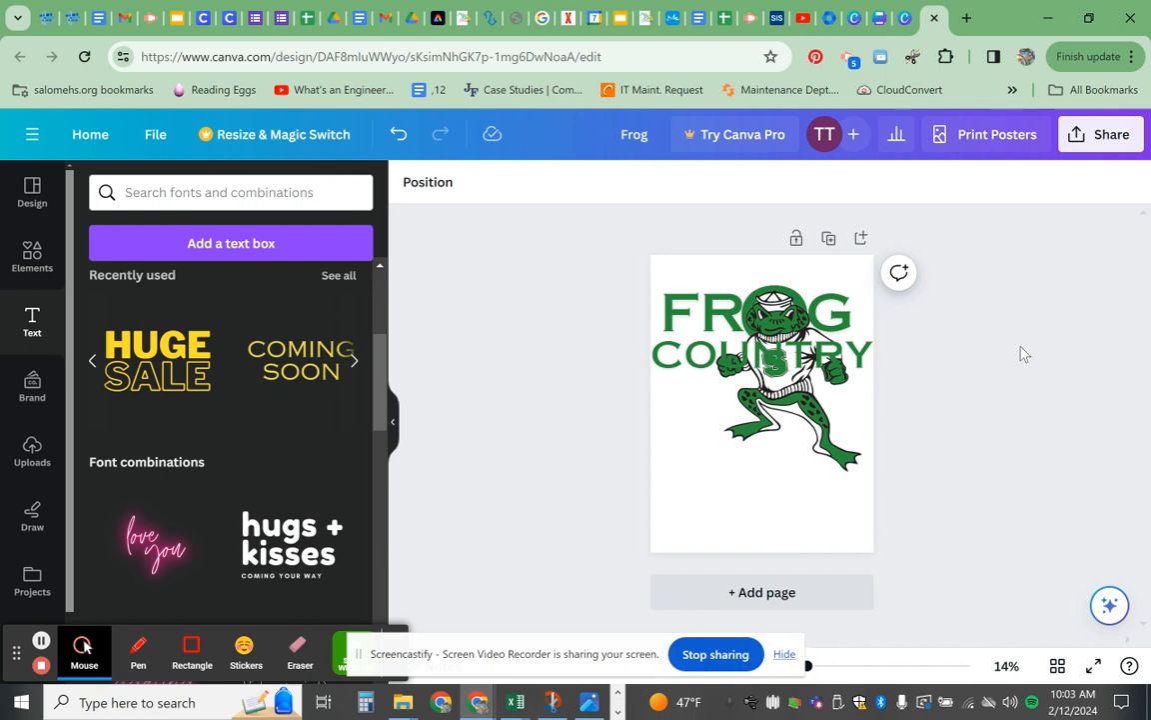
Step: Switch from the frog poster to another browser tab
click(872, 22)
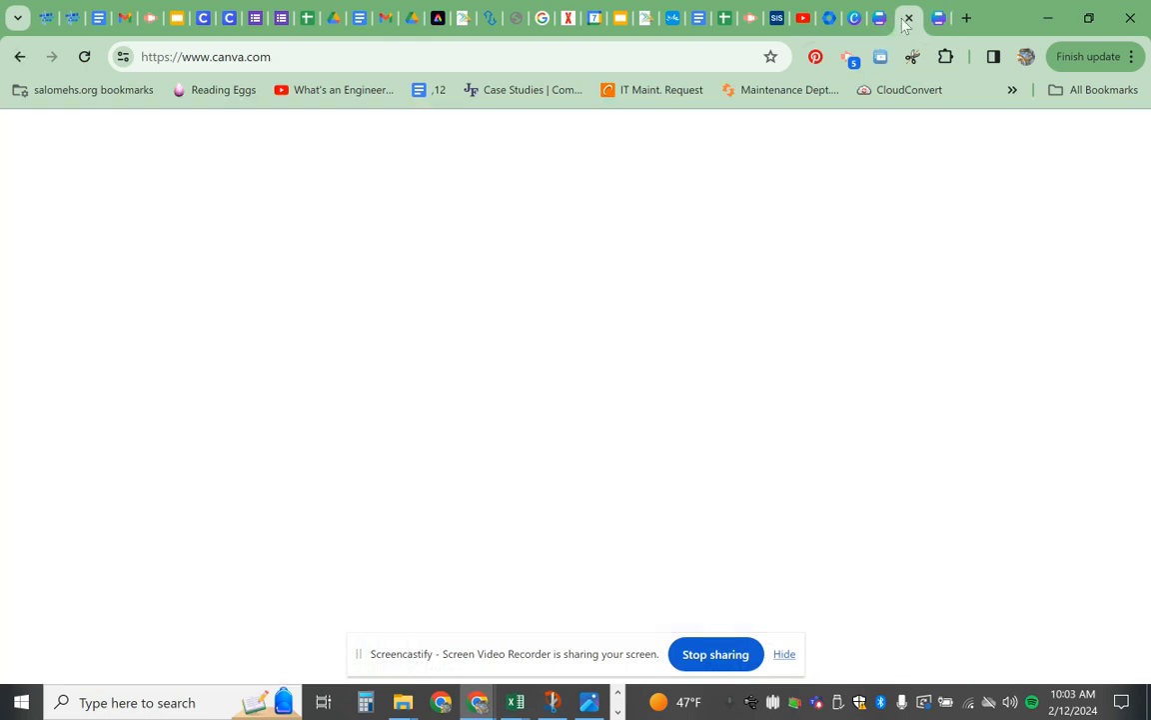